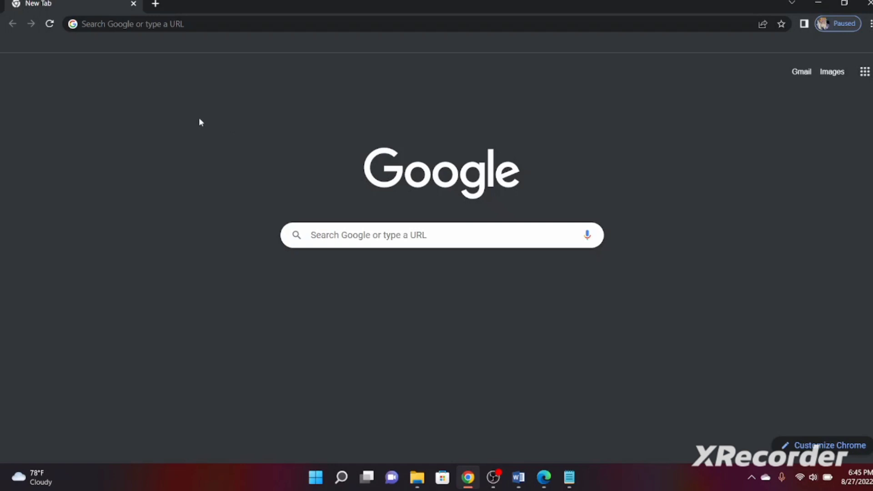
# Go to wordpress.org in Chrome and open the Get WordPress download page
pyautogui.click(213, 25)
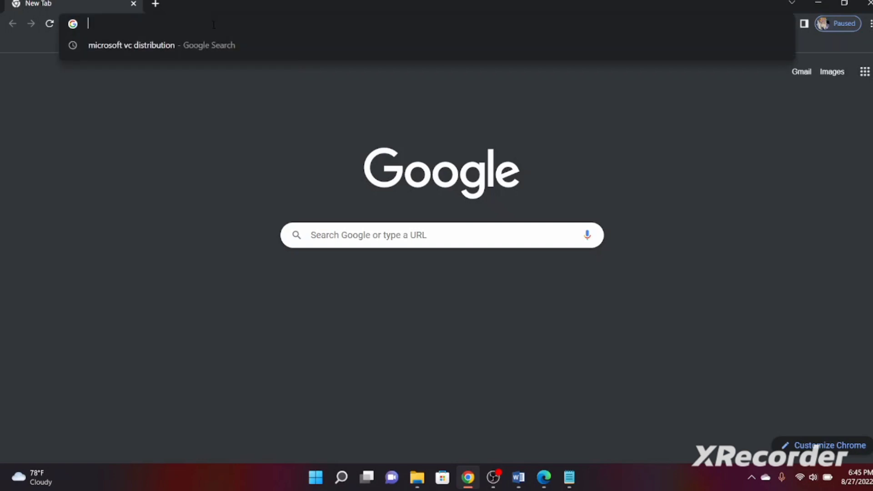
pyautogui.write('wordpre')
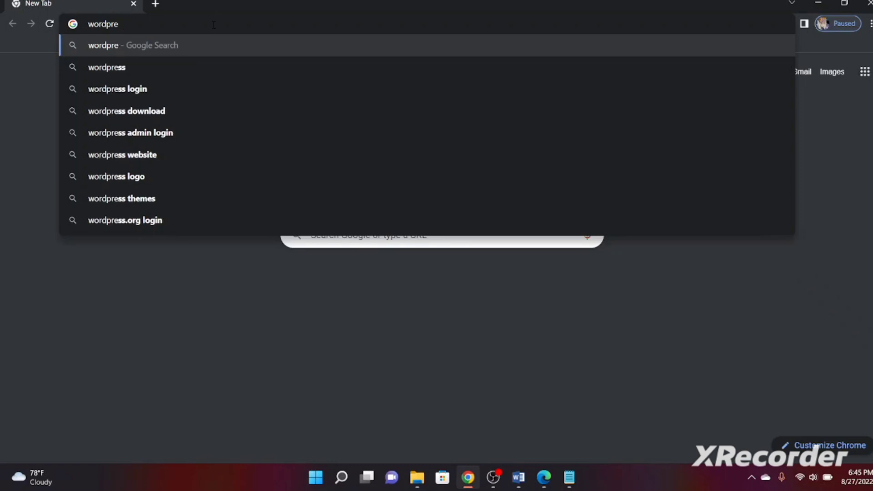
pyautogui.write('ss.org')
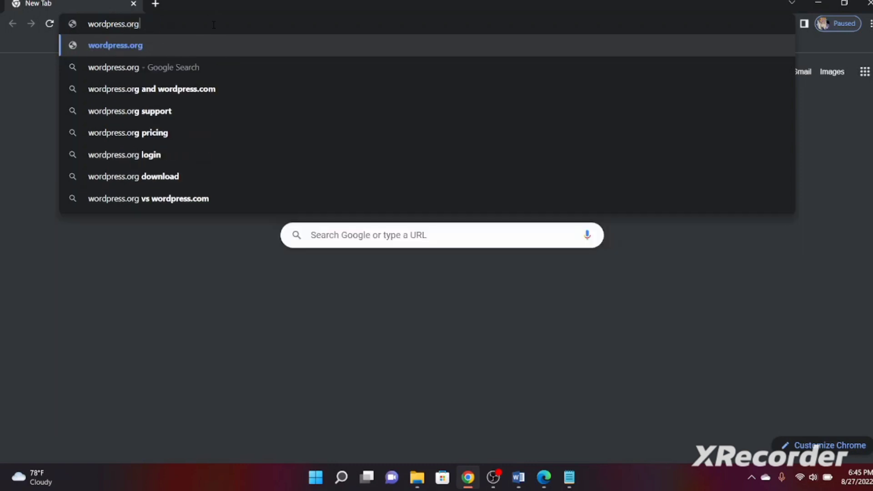
pyautogui.press('Return')
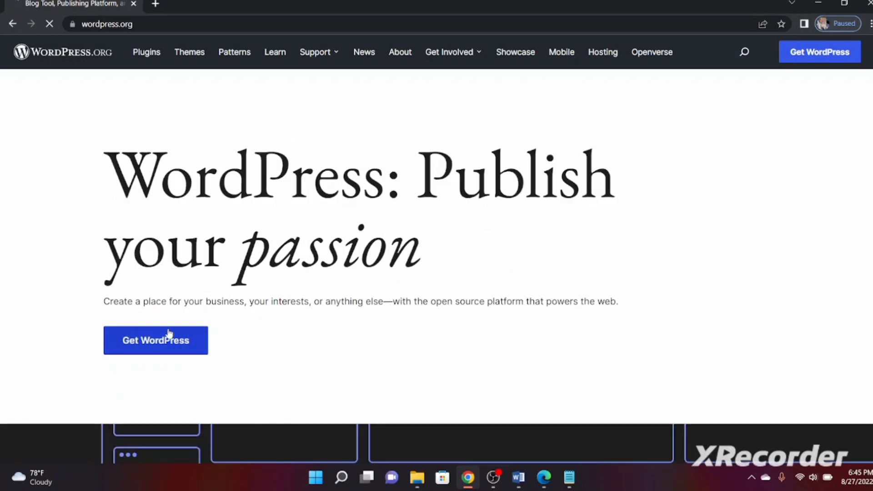
pyautogui.click(162, 348)
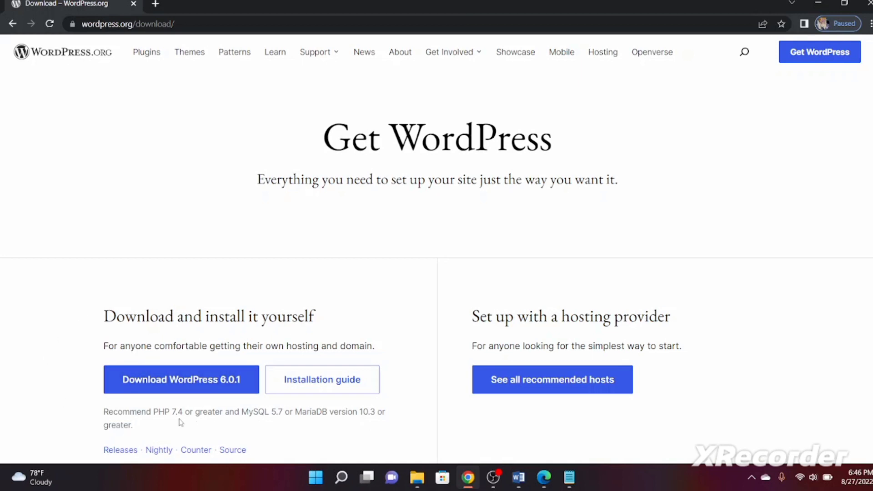
# Download WordPress 6.0.1 and close the 'Howdy!' thank-you popup
pyautogui.click(182, 385)
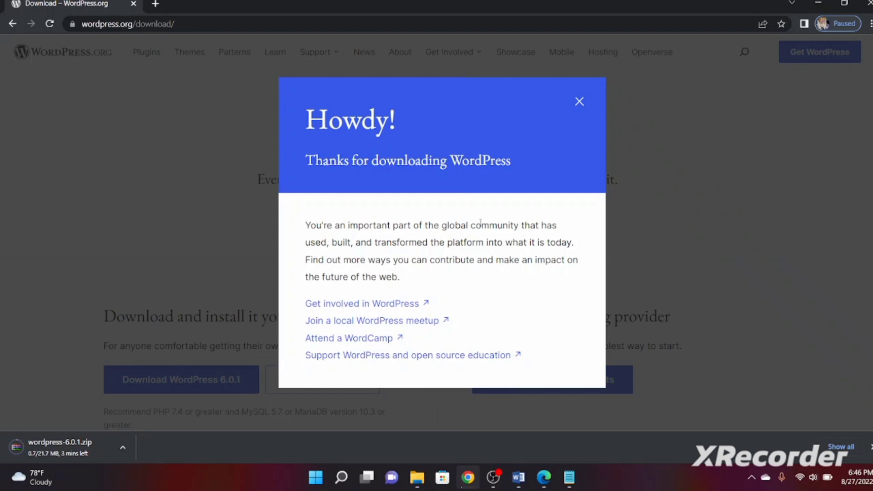
pyautogui.click(580, 103)
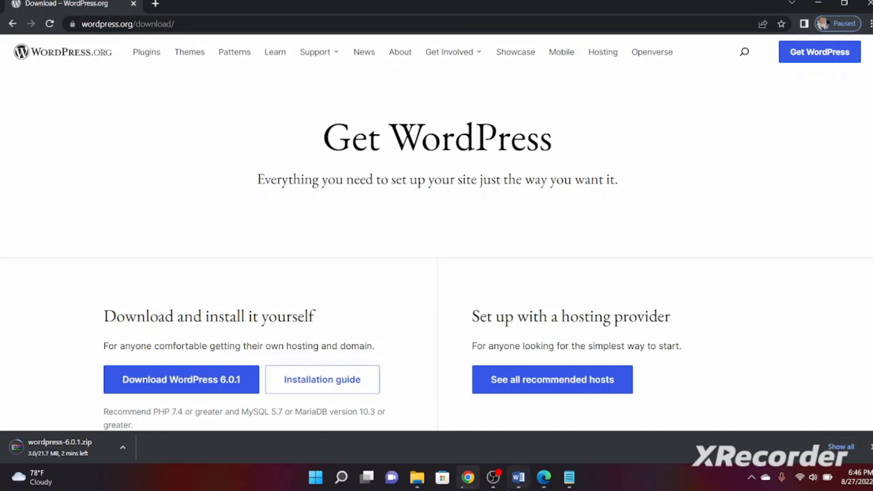
# Pause the OBS Studio recording, then return to Chrome's WordPress download page
pyautogui.click(495, 481)
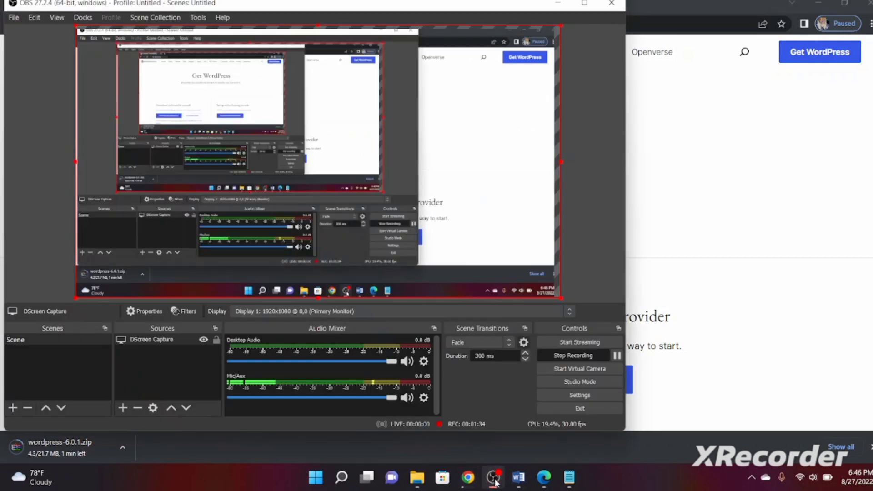
pyautogui.click(617, 356)
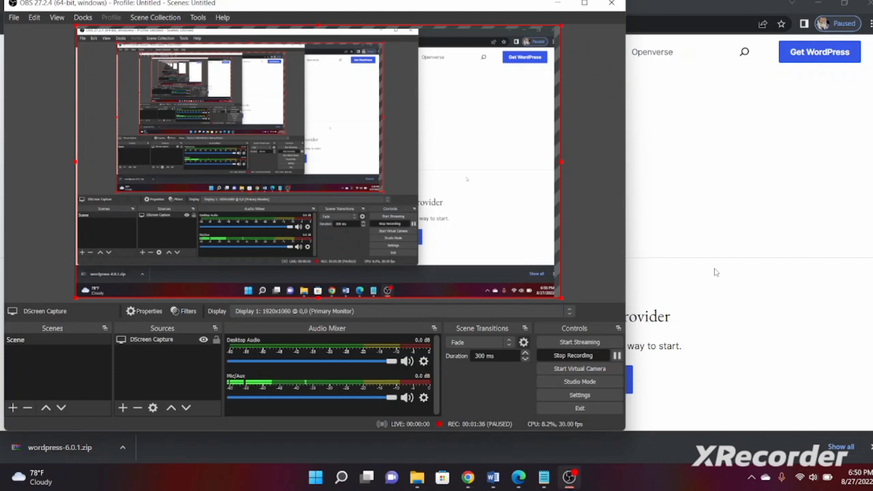
pyautogui.click(717, 271)
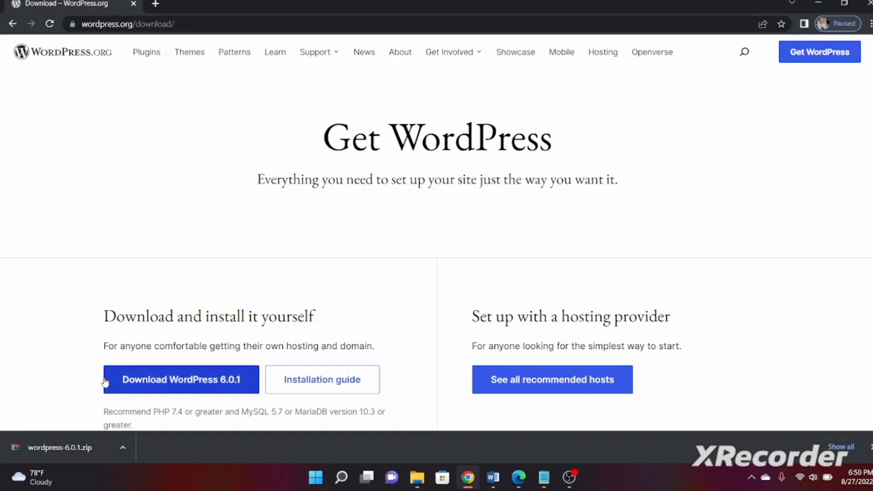
# Show the downloaded wordpress-6.0.1 zip in Downloads and copy it
pyautogui.click(123, 448)
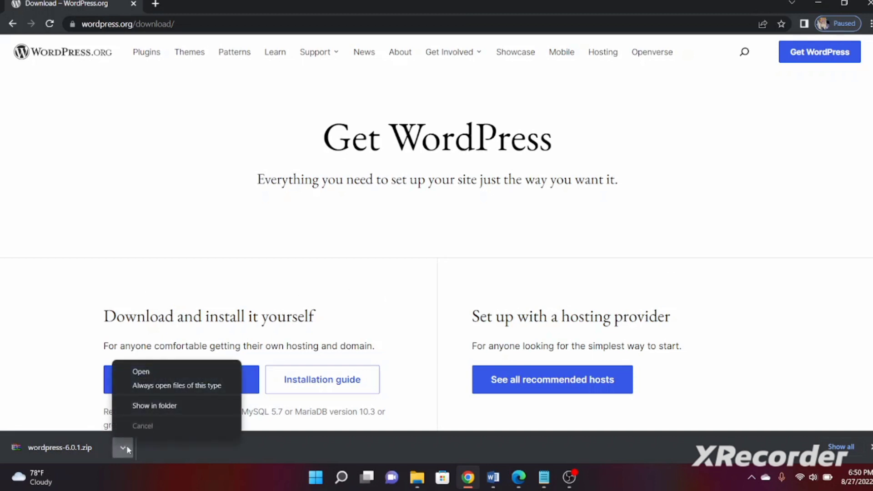
pyautogui.click(165, 405)
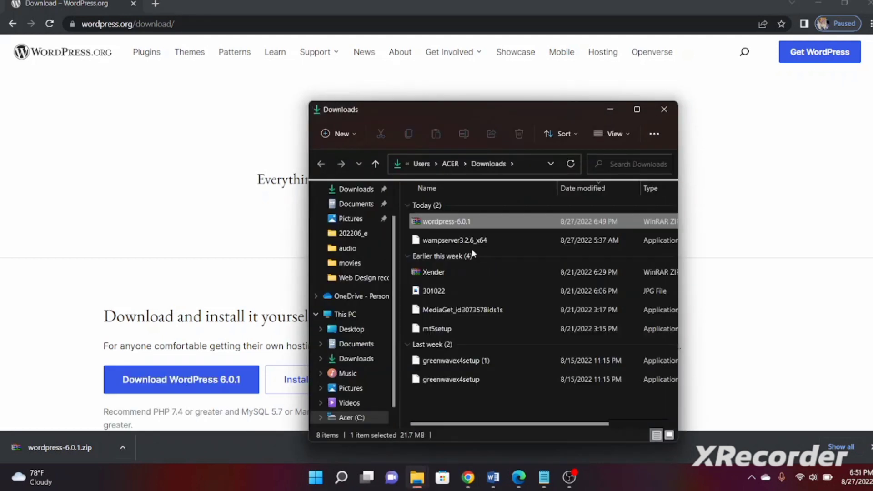
pyautogui.click(447, 239)
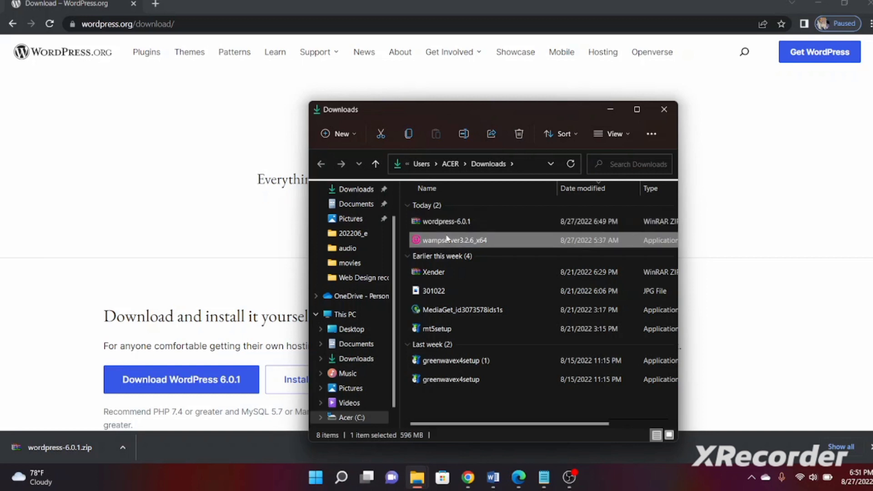
pyautogui.click(448, 225)
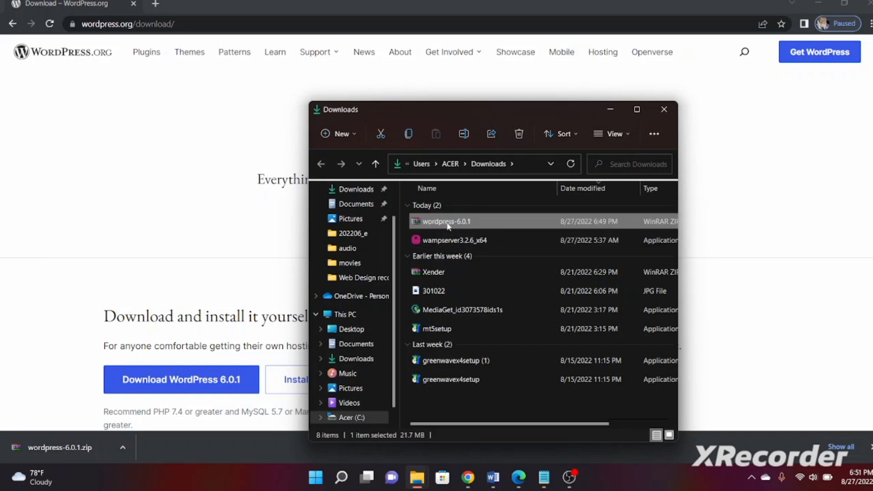
pyautogui.hotkey('ctrl', 'c')
# Close the extra www File Explorer window, keeping the Downloads window in front
pyautogui.click(419, 480)
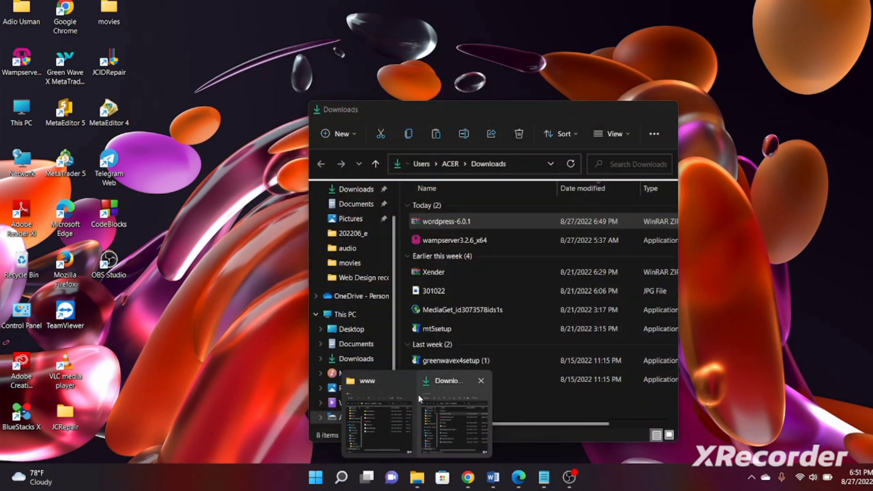
pyautogui.click(406, 383)
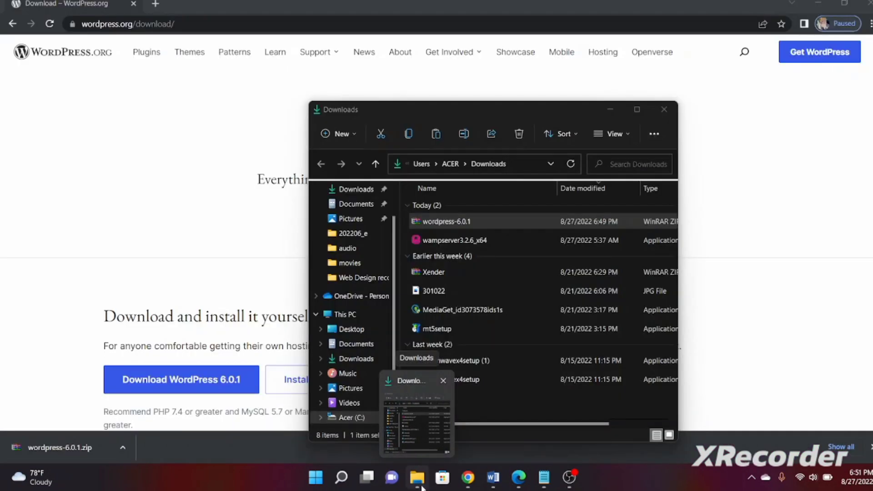
pyautogui.click(394, 334)
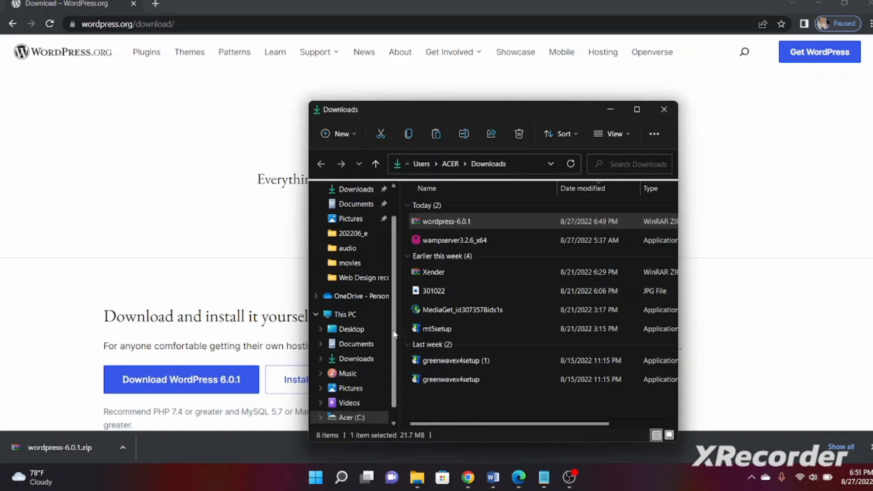
pyautogui.scroll(-1, 345, 402)
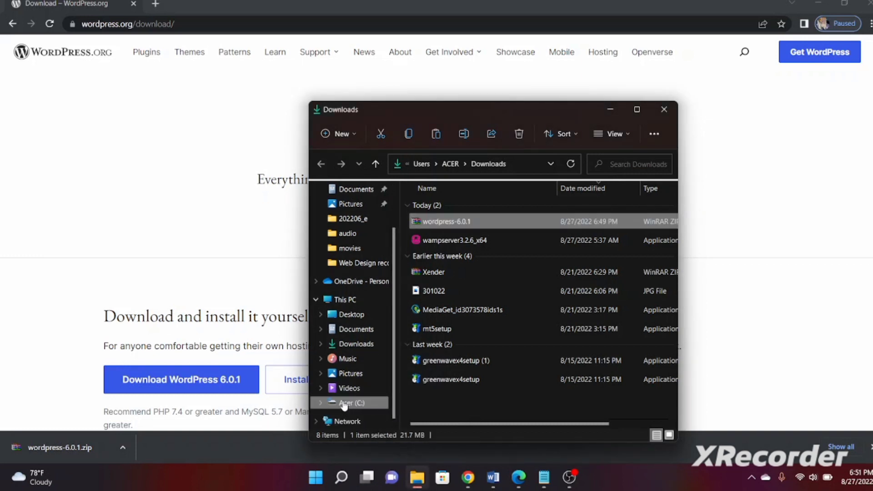
# Browse from Acer (C:) into wamp64 and then the www folder
pyautogui.click(345, 403)
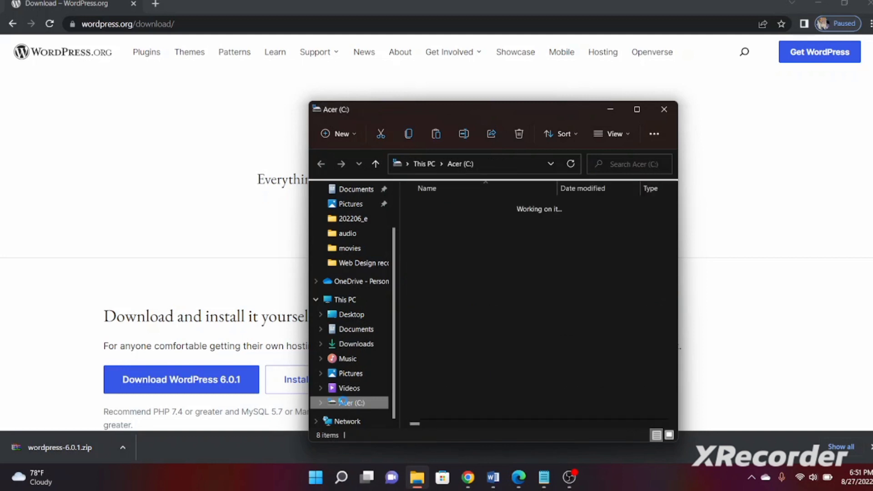
pyautogui.rightClick(344, 403)
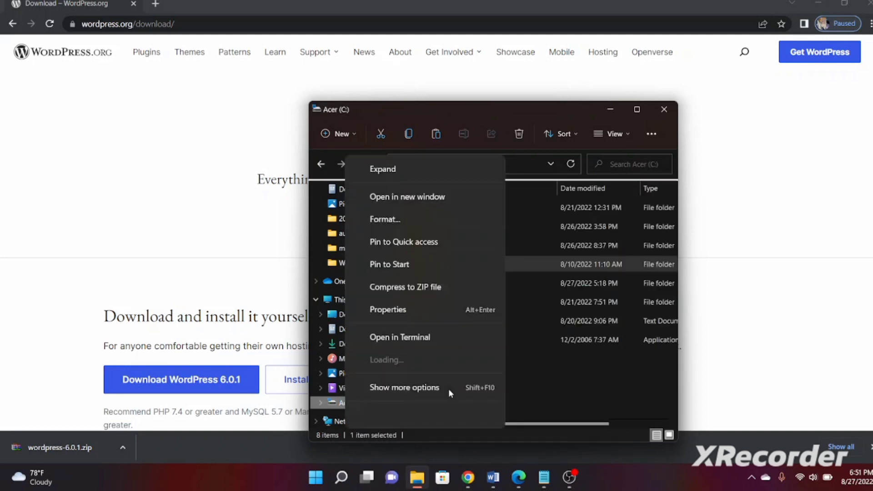
pyautogui.click(535, 377)
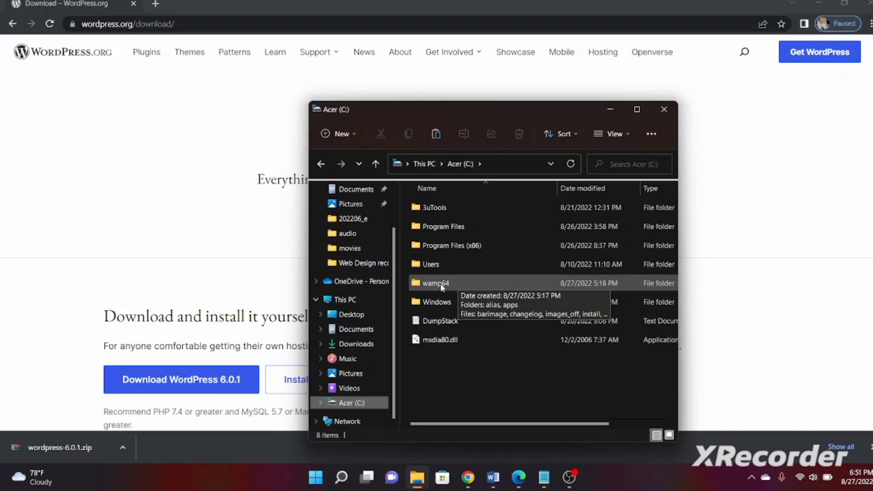
pyautogui.doubleClick(459, 283)
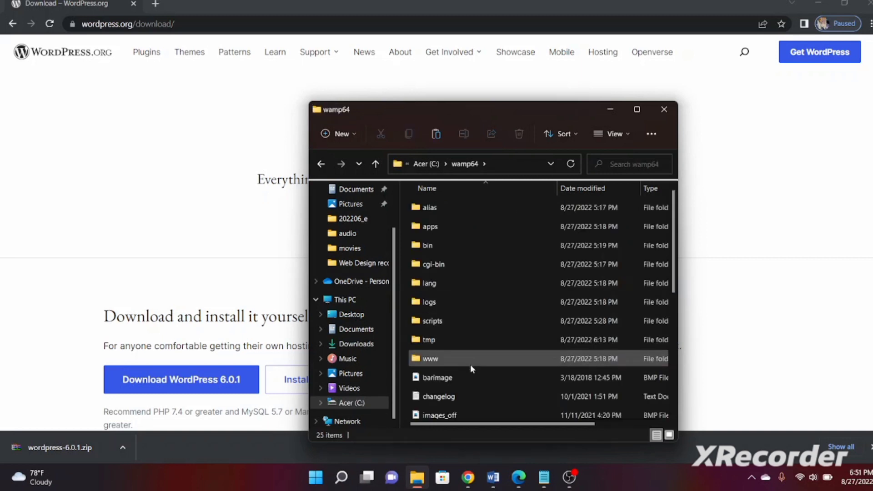
pyautogui.doubleClick(445, 358)
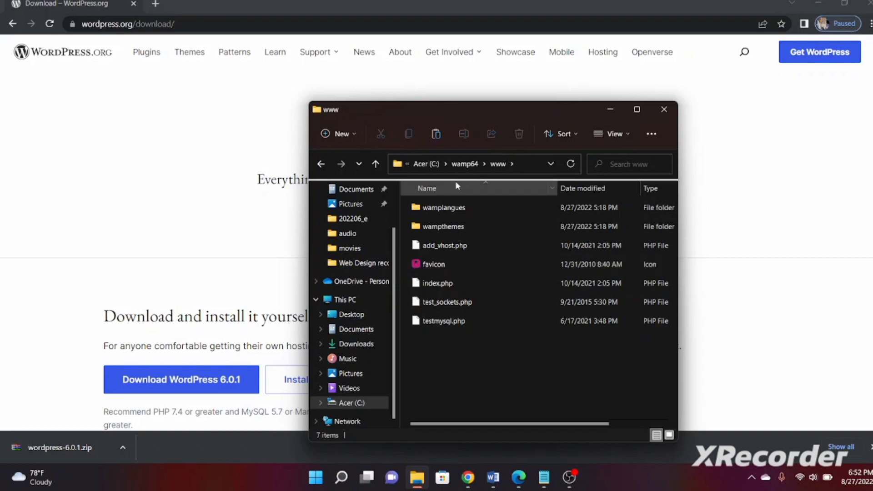
# Create a webtutorial folder in www and paste the wordpress-6.0.1 zip into it
pyautogui.click(351, 133)
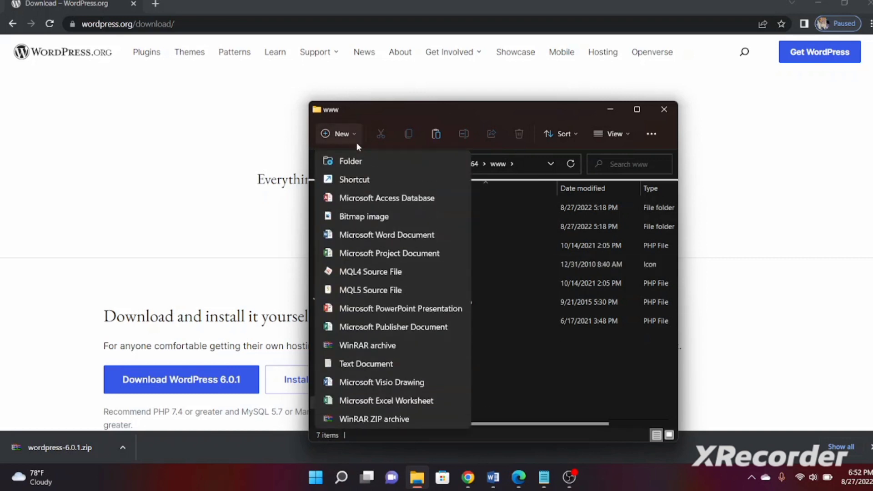
pyautogui.click(364, 161)
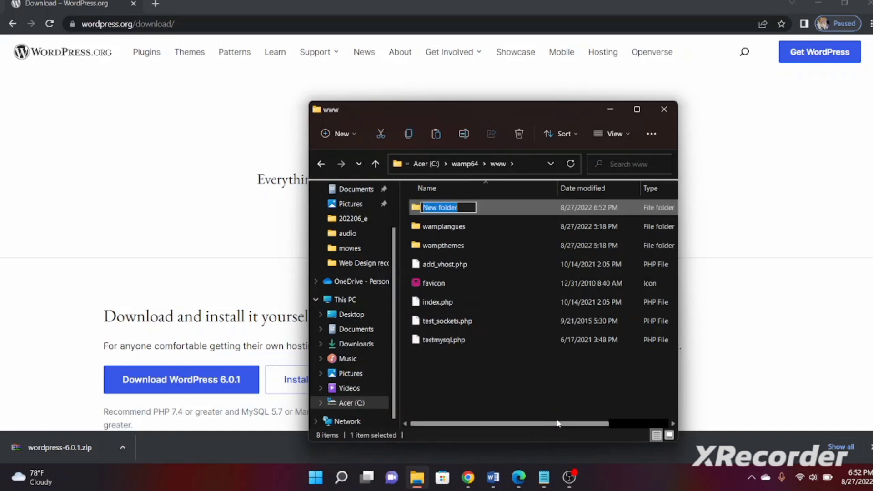
pyautogui.write('web')
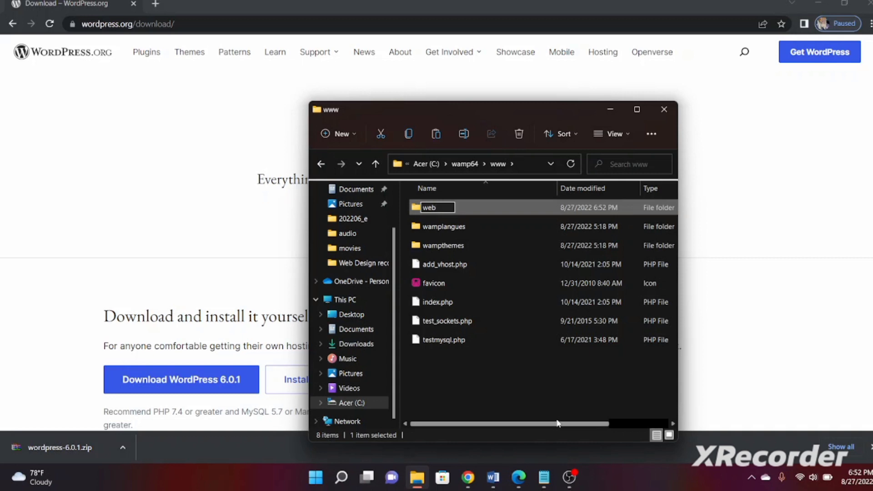
pyautogui.write('tur')
pyautogui.press('BackSpace')
pyautogui.press('BackSpace')
pyautogui.write('utorial')
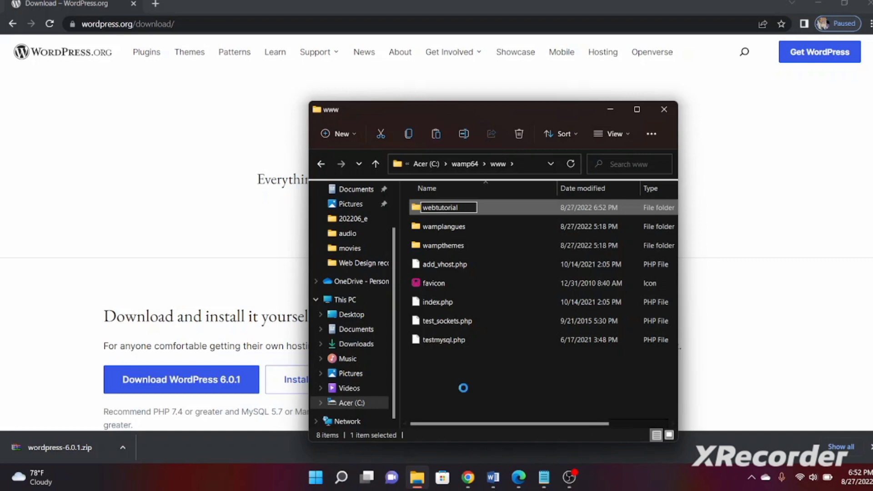
pyautogui.press('Return')
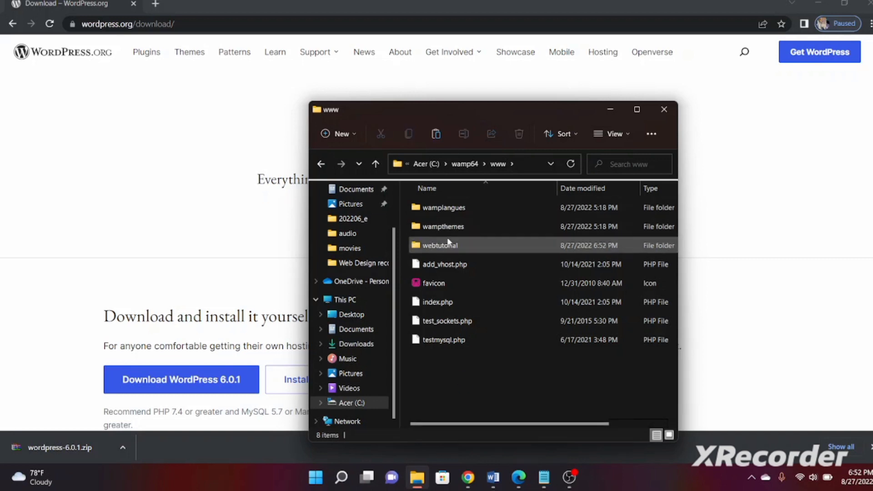
pyautogui.doubleClick(448, 250)
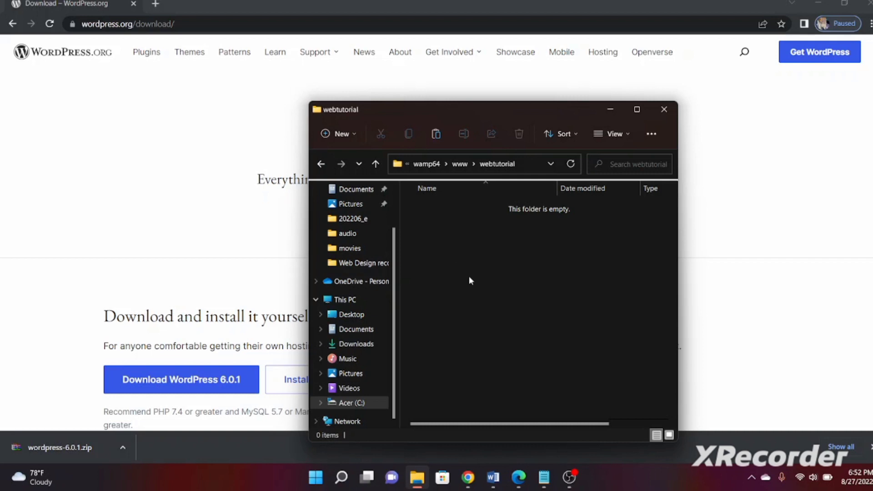
pyautogui.hotkey('ctrl', 'v')
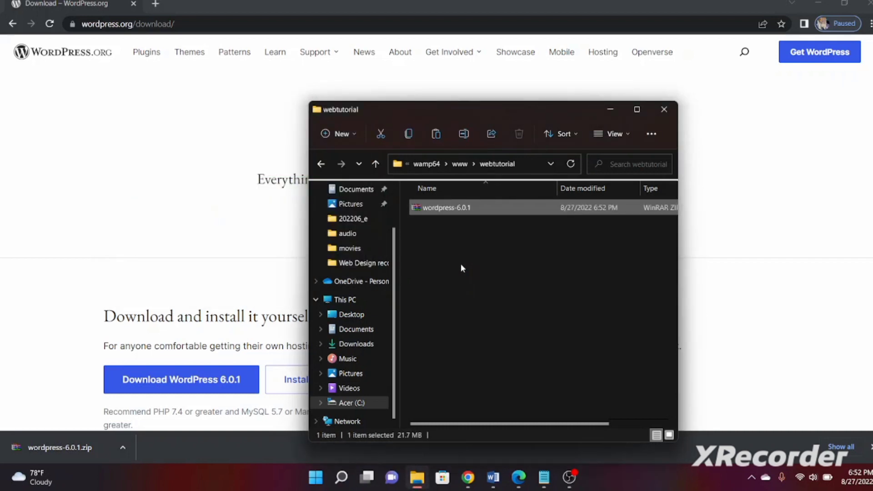
# Start Extract All on the wordpress-6.0.1 zip
pyautogui.click(459, 241)
pyautogui.click(459, 211)
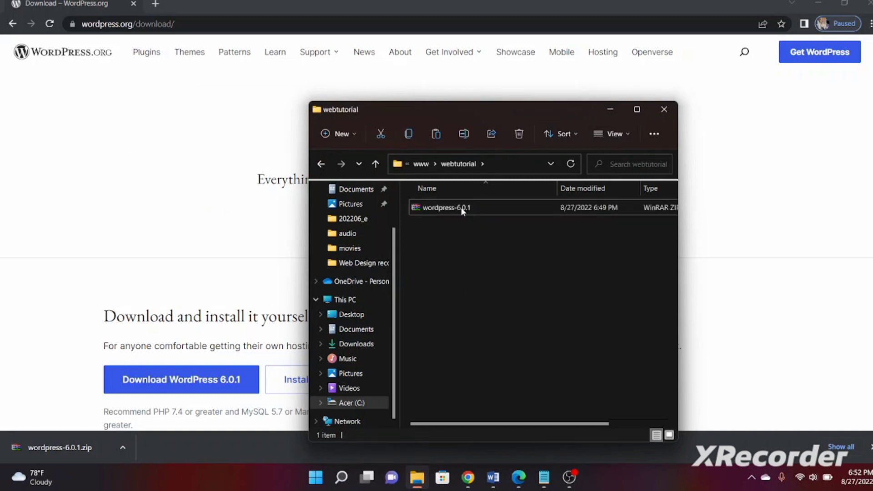
pyautogui.rightClick(462, 209)
pyautogui.press('Escape')
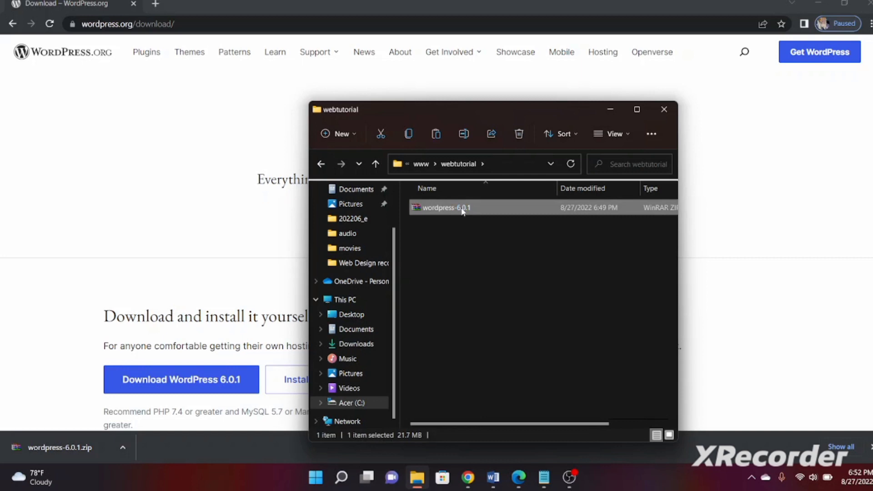
pyautogui.rightClick(462, 212)
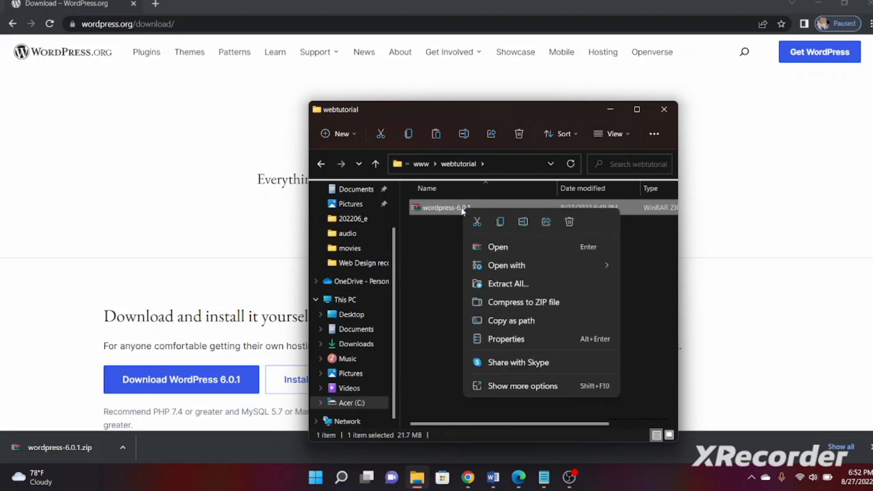
pyautogui.click(509, 287)
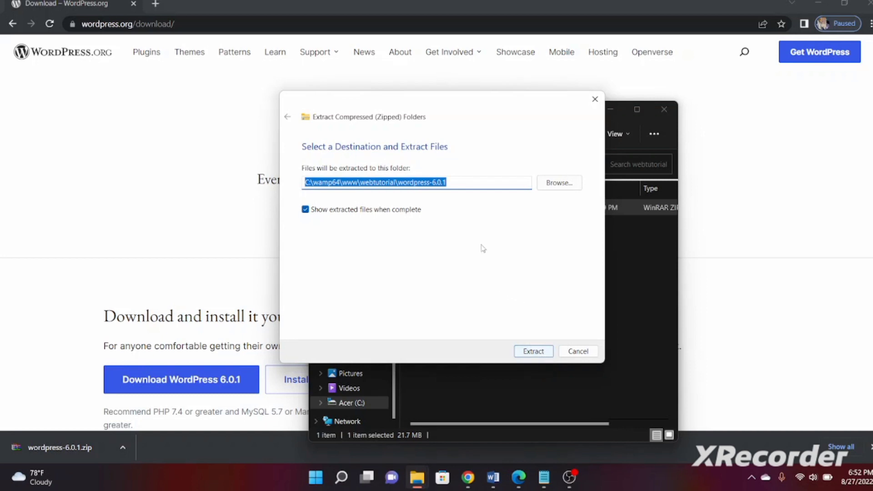
# Trim the extraction destination to C:\wamp64\www\webtutorial\ and extract
pyautogui.click(459, 183)
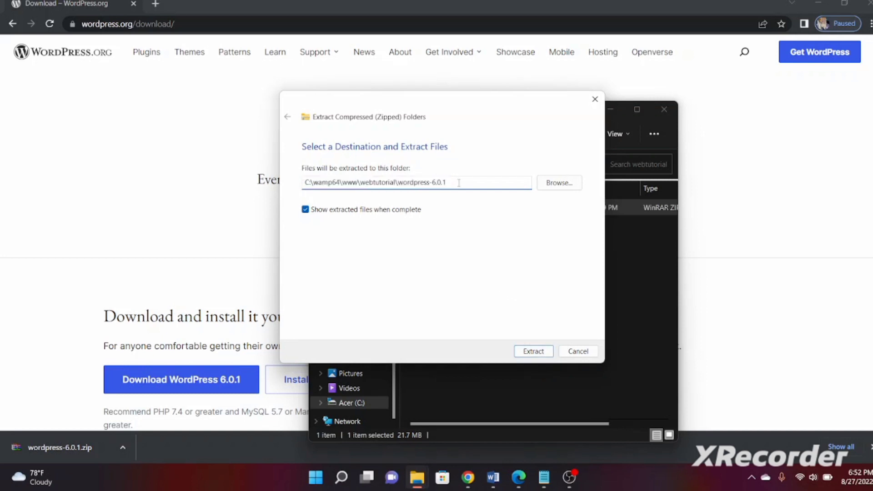
pyautogui.press('BackSpace')
pyautogui.press('BackSpace')
pyautogui.press('BackSpace')
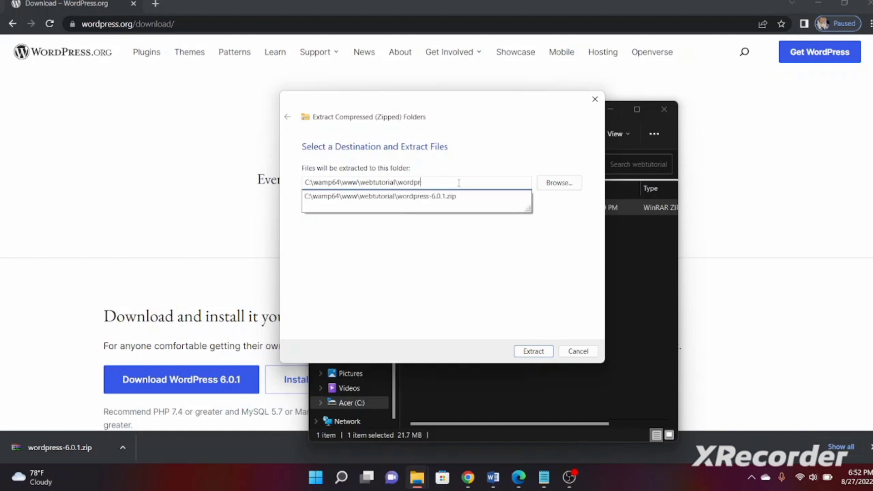
pyautogui.press('BackSpace')
pyautogui.press('BackSpace')
pyautogui.press('BackSpace')
pyautogui.click(537, 354)
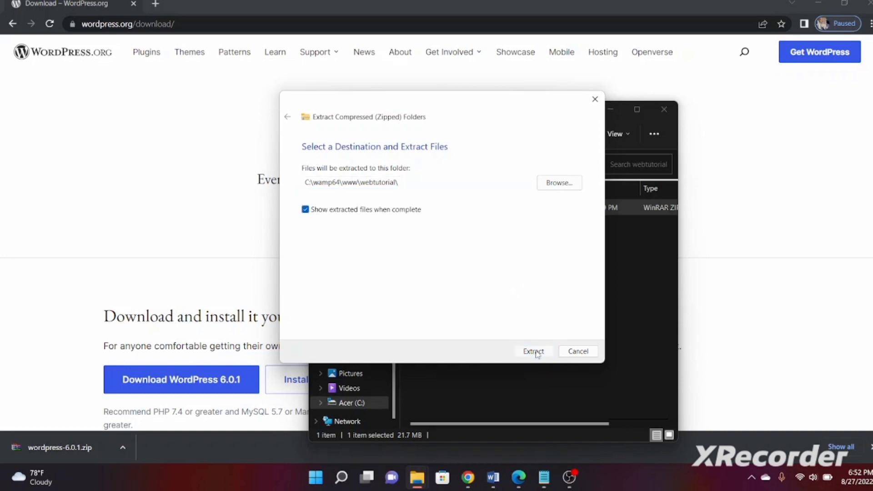
pyautogui.click(537, 354)
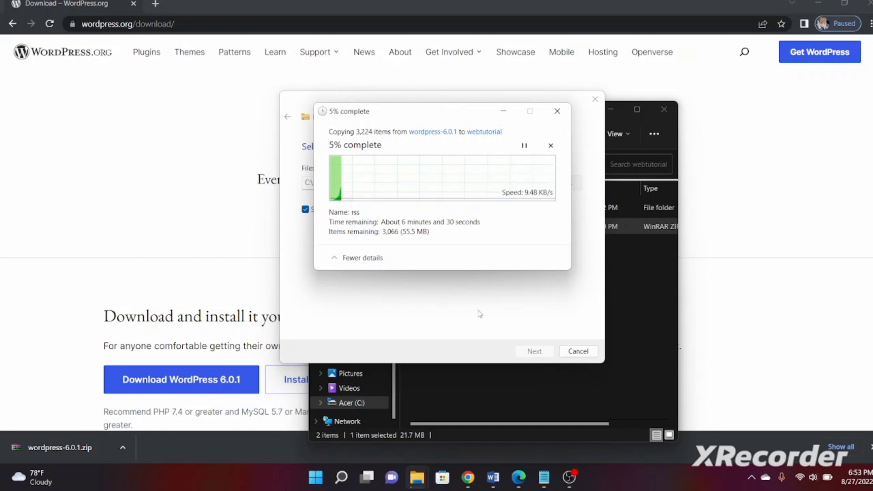
# Permanently delete the wordpress-6.0.1 zip with Shift+Delete and open the extracted wordpress folder
pyautogui.click(568, 481)
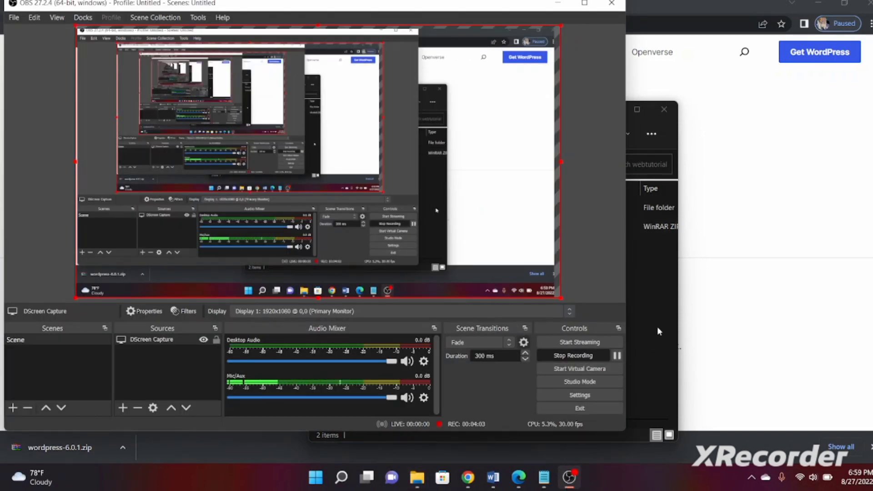
pyautogui.click(658, 329)
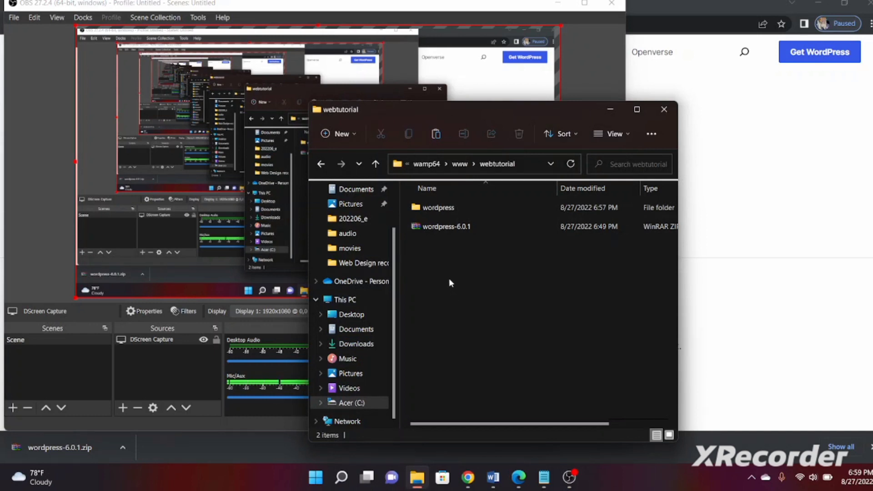
pyautogui.click(443, 227)
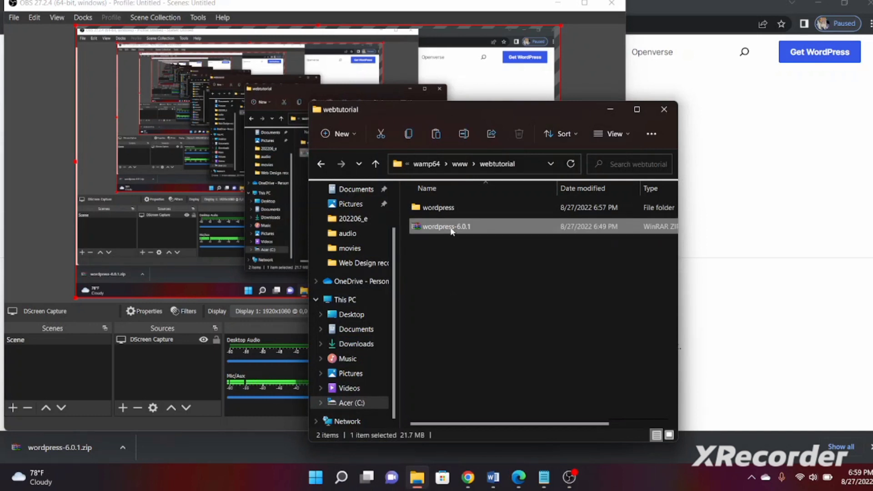
pyautogui.click(476, 280)
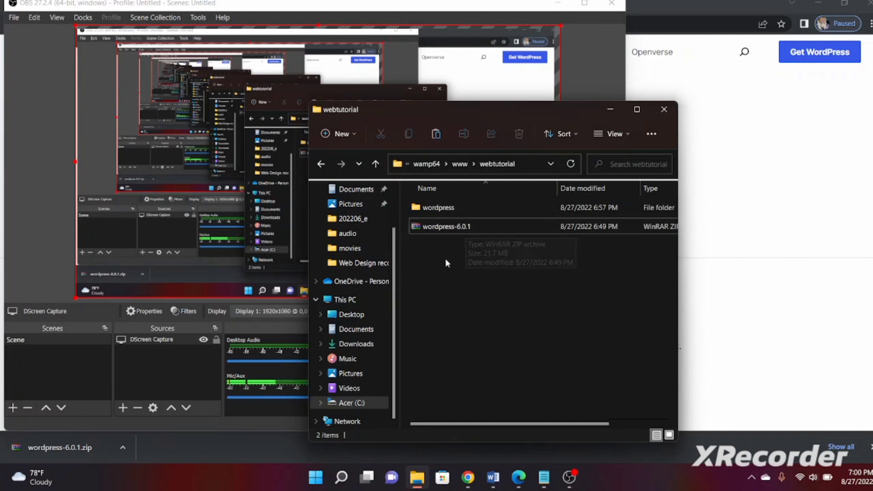
pyautogui.doubleClick(450, 228)
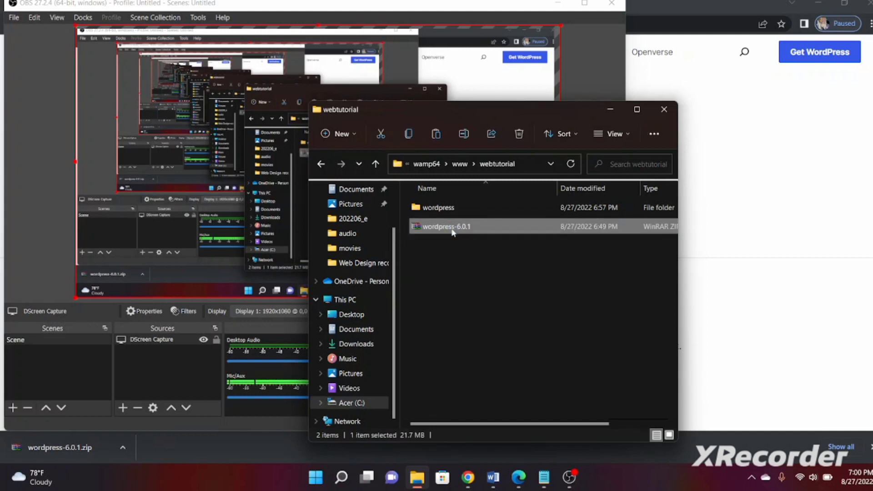
pyautogui.hotkey('shift', 'Delete')
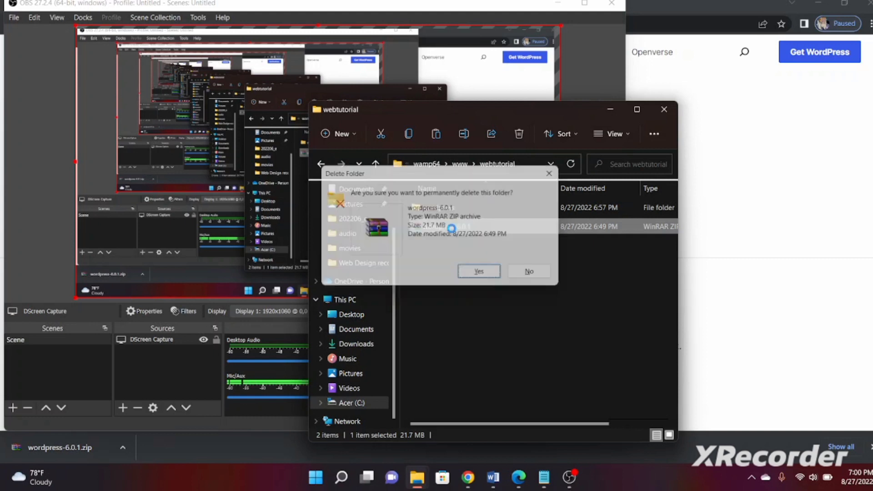
pyautogui.press('Return')
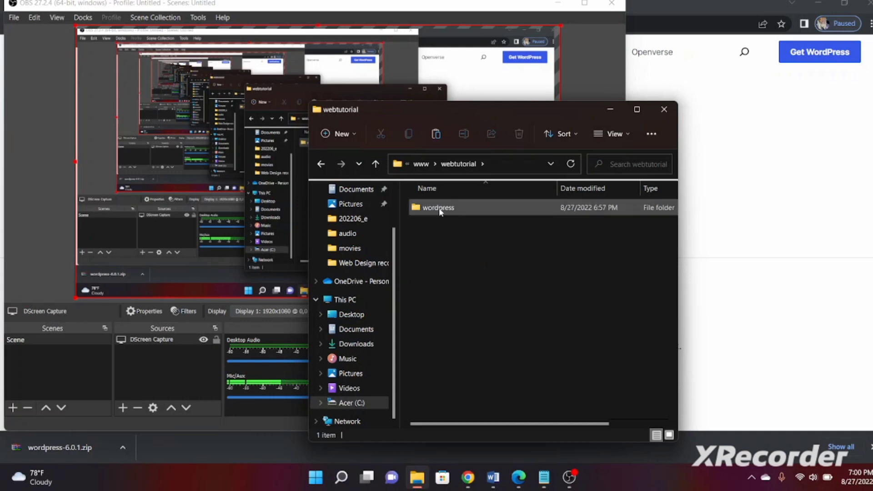
pyautogui.click(438, 208)
pyautogui.doubleClick(438, 208)
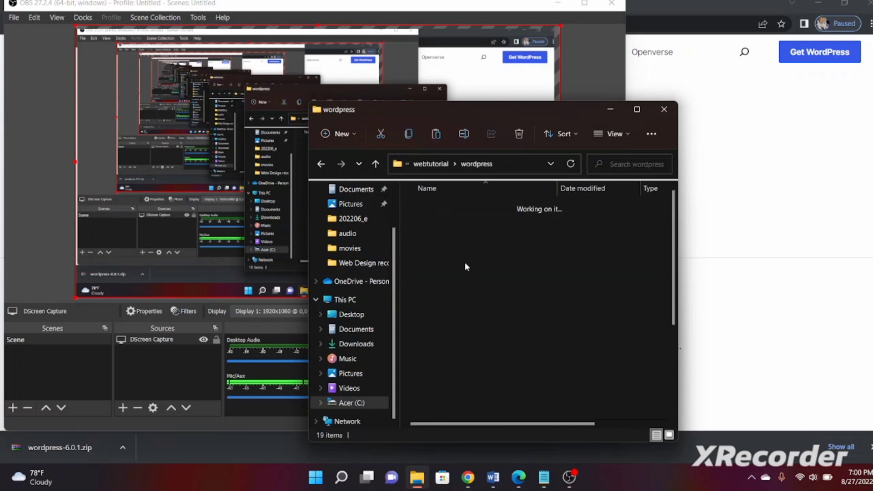
# Select all 19 items in wordpress and paste them into webtutorial
pyautogui.click(462, 321)
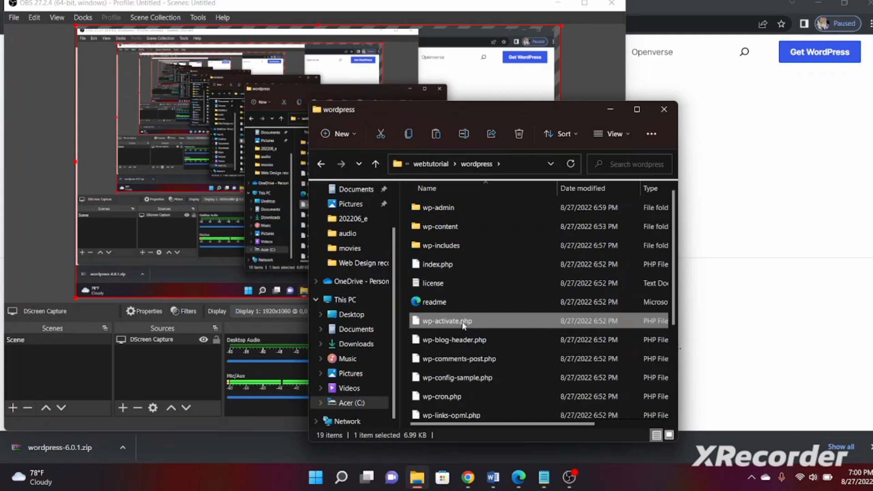
pyautogui.hotkey('ctrl', 'a')
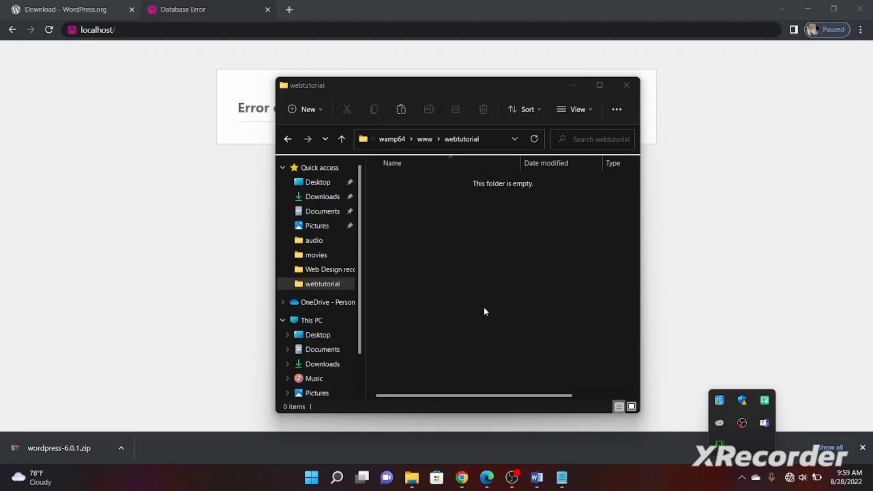
pyautogui.click(484, 308)
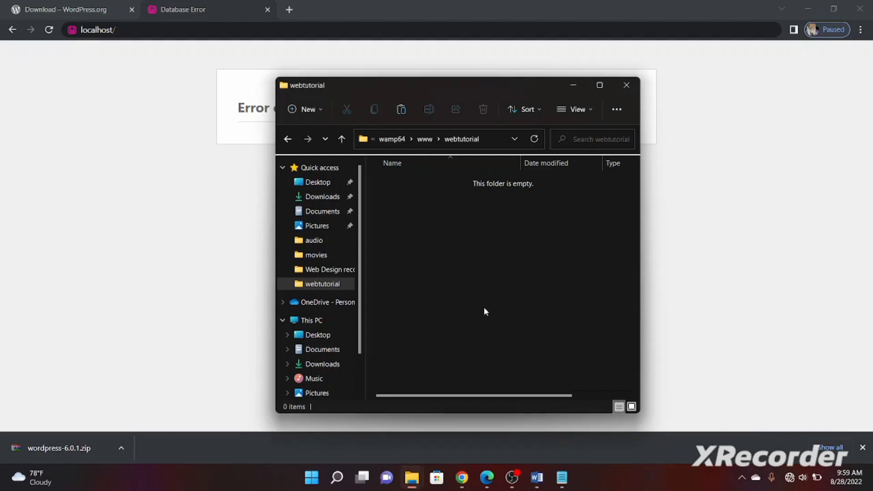
pyautogui.hotkey('ctrl', 'v')
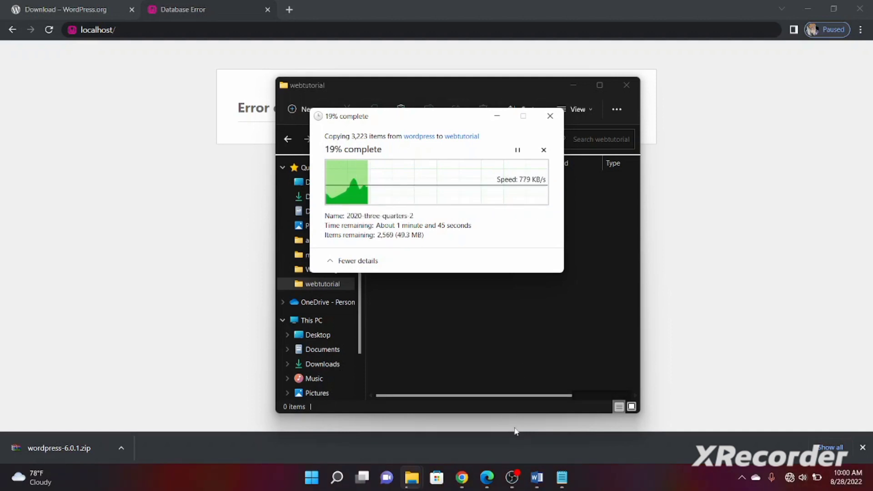
# Bring OBS Studio forward from the system tray
pyautogui.click(742, 478)
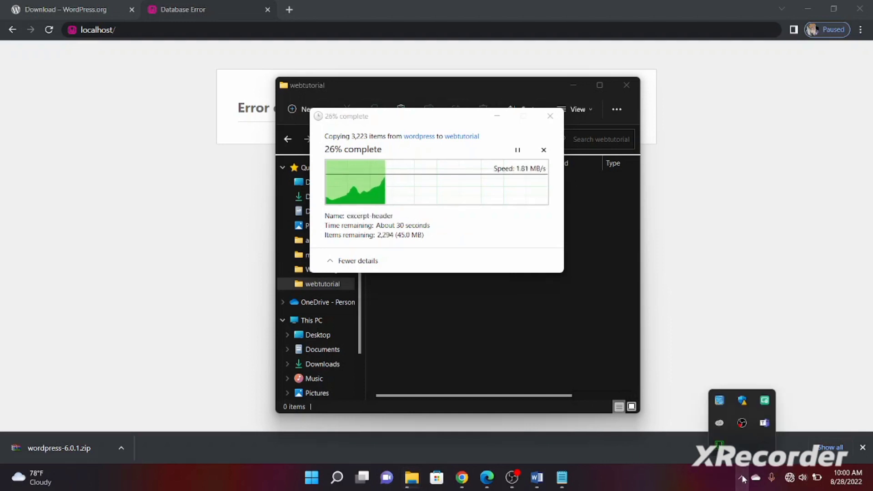
pyautogui.rightClick(744, 423)
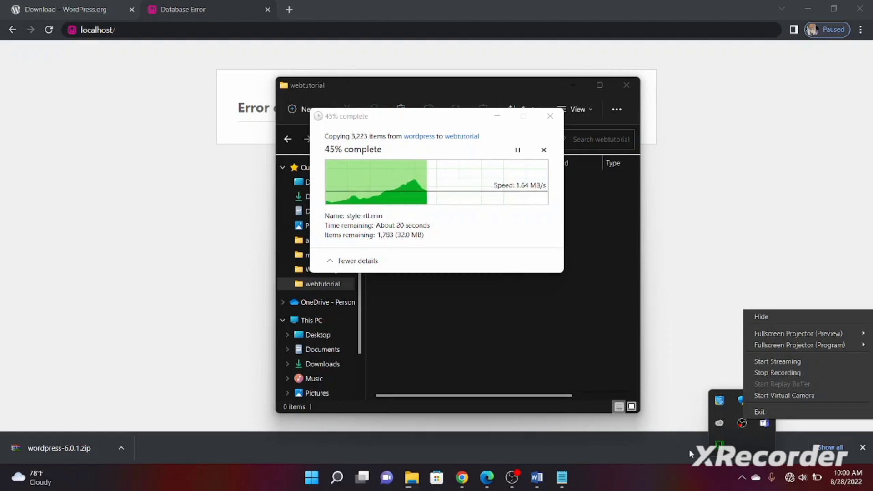
pyautogui.click(749, 427)
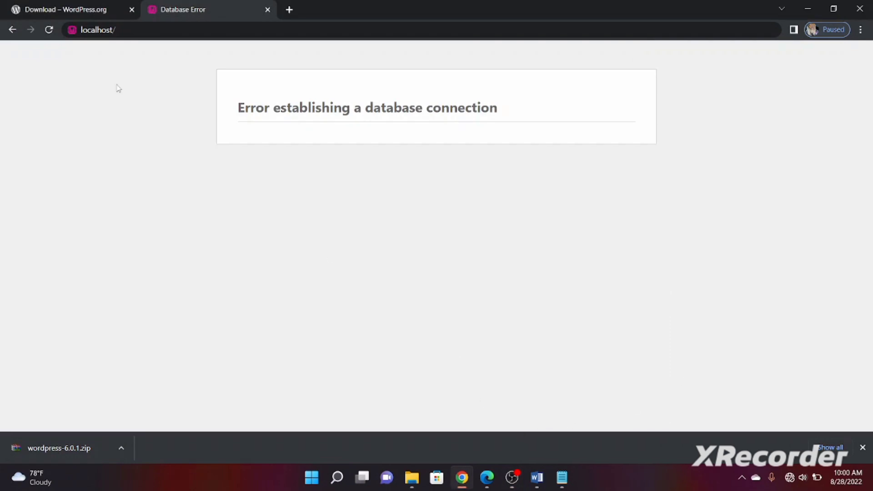
# Reload the localhost site after trimming webtutorial from the address
pyautogui.click(49, 29)
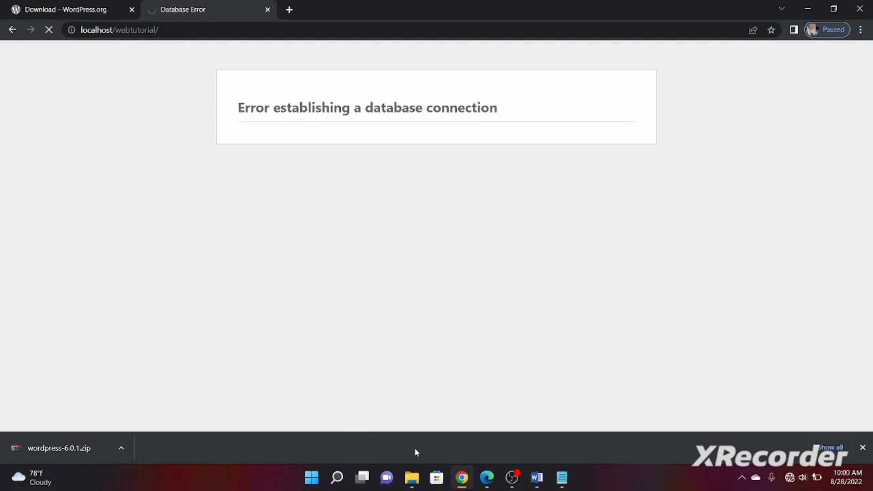
pyautogui.click(414, 483)
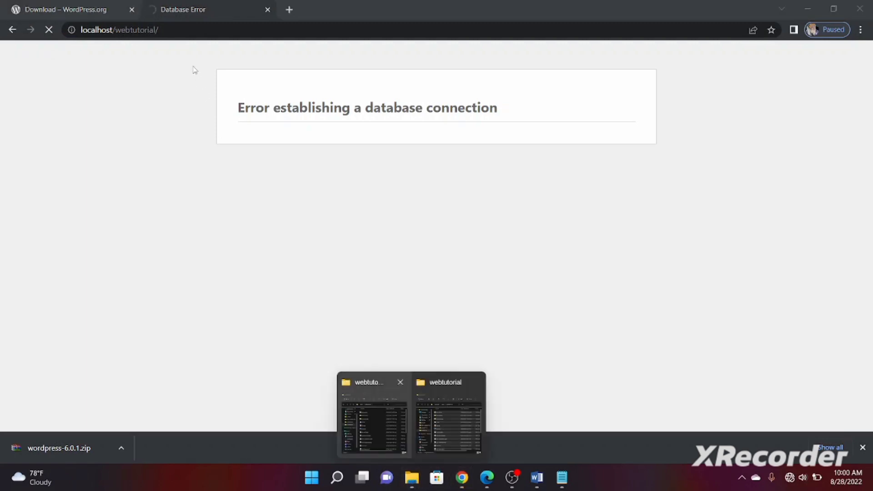
pyautogui.doubleClick(170, 30)
pyautogui.press('BackSpace')
pyautogui.press('BackSpace')
pyautogui.press('BackSpace')
pyautogui.press('BackSpace')
pyautogui.press('BackSpace')
pyautogui.press('BackSpace')
pyautogui.press('BackSpace')
pyautogui.press('BackSpace')
pyautogui.press('BackSpace')
pyautogui.press('BackSpace')
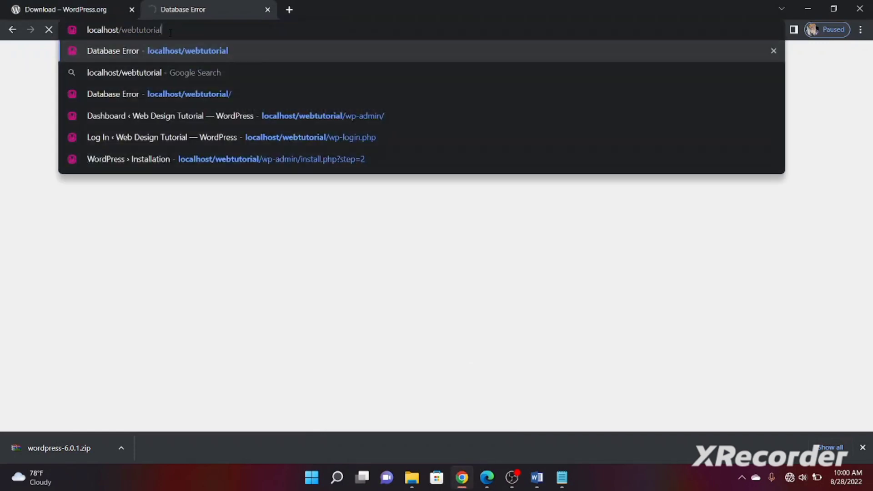
pyautogui.press('BackSpace')
pyautogui.press('BackSpace')
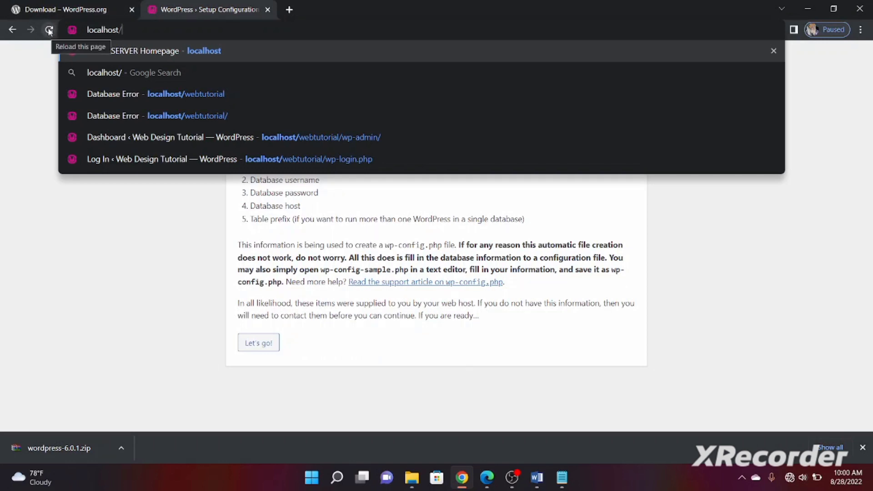
pyautogui.click(48, 30)
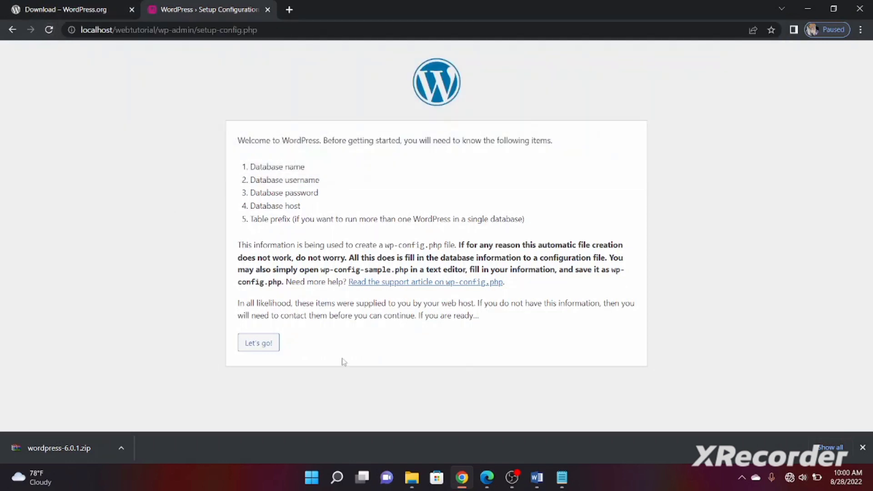
# Check the wp-config-sample file in the webtutorial folder, then return to Chrome
pyautogui.moveTo(468, 481)
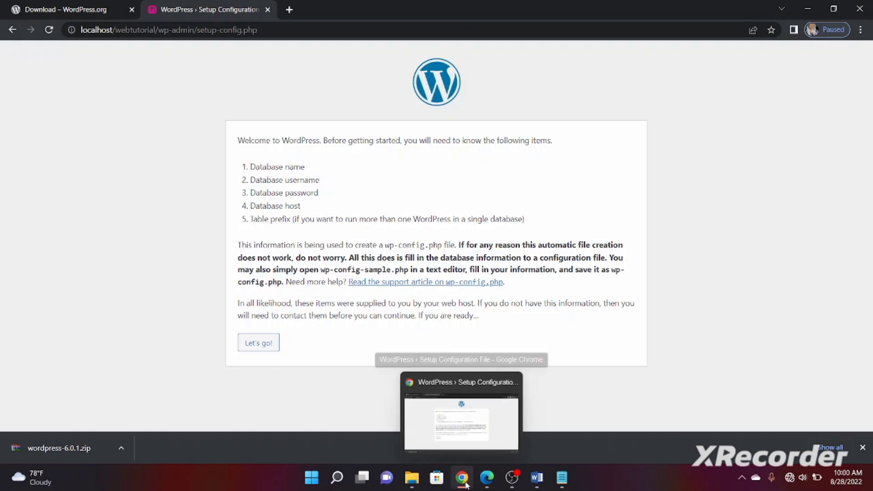
pyautogui.click(411, 482)
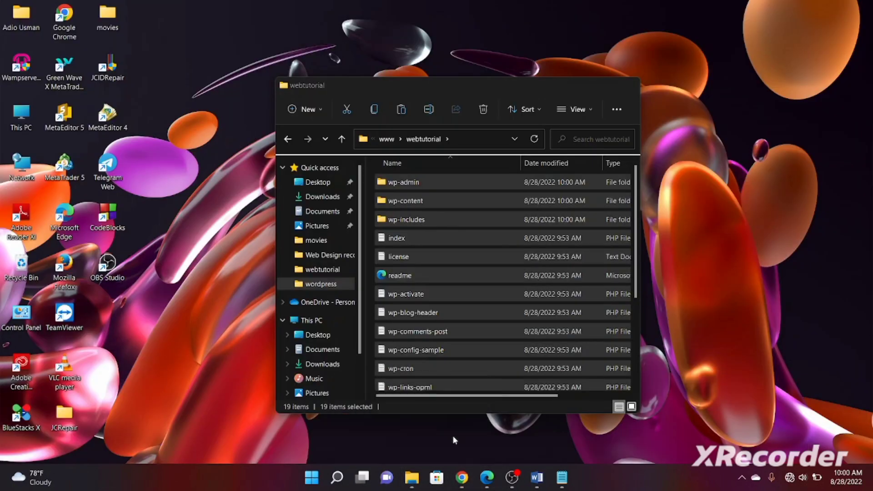
pyautogui.click(452, 435)
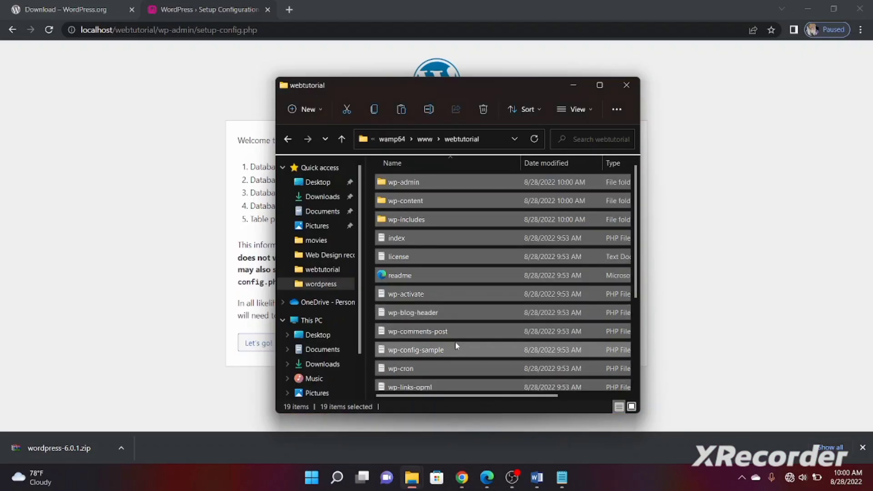
pyautogui.click(455, 344)
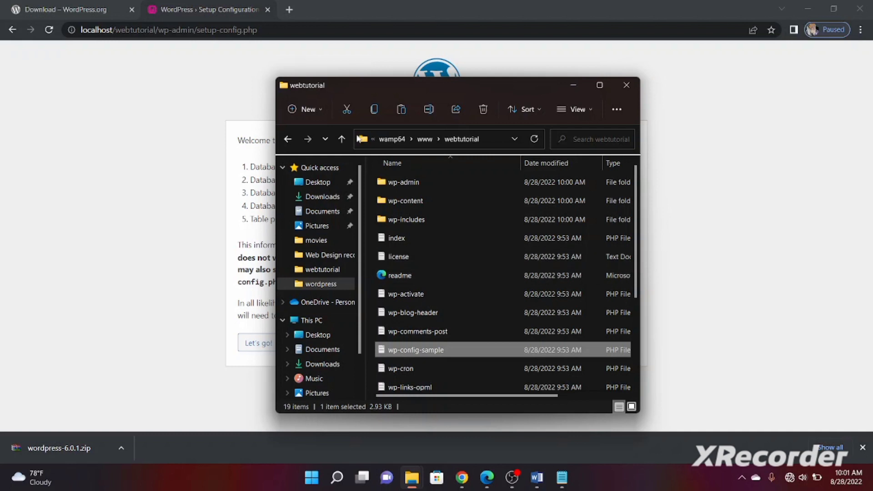
pyautogui.click(143, 69)
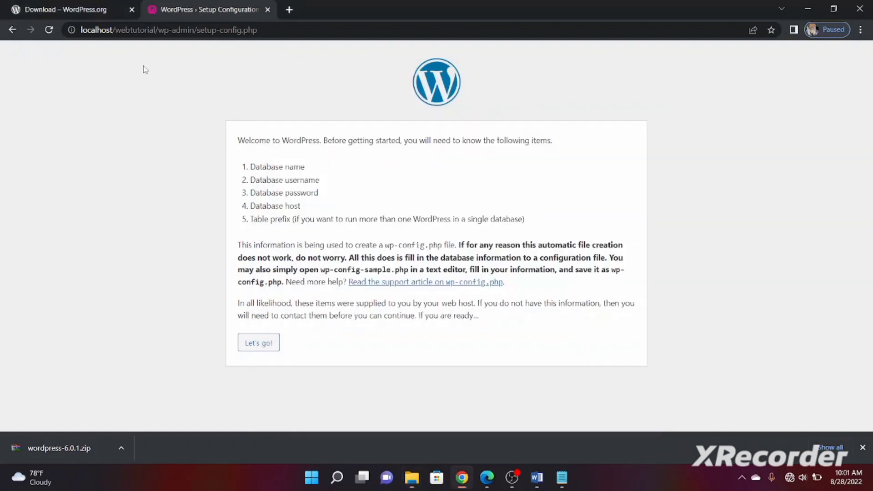
# Cut the address back to localhost/webtutorial/ and load it
pyautogui.click(270, 31)
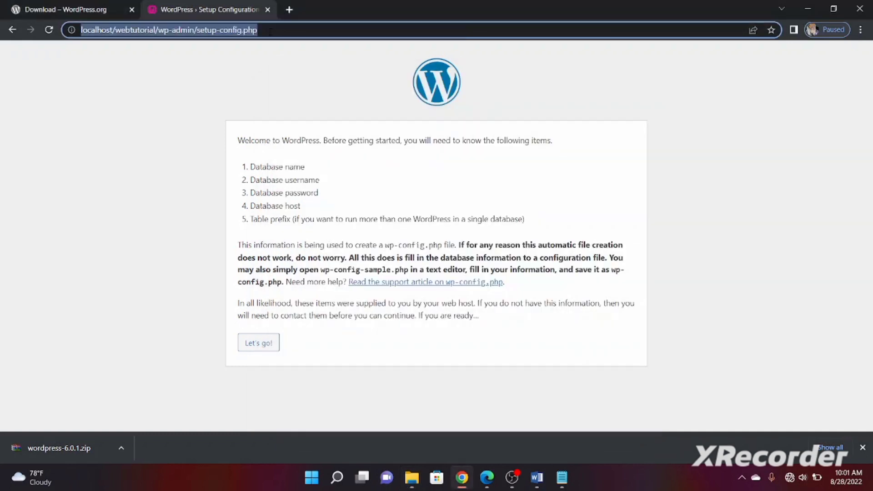
pyautogui.click(179, 31)
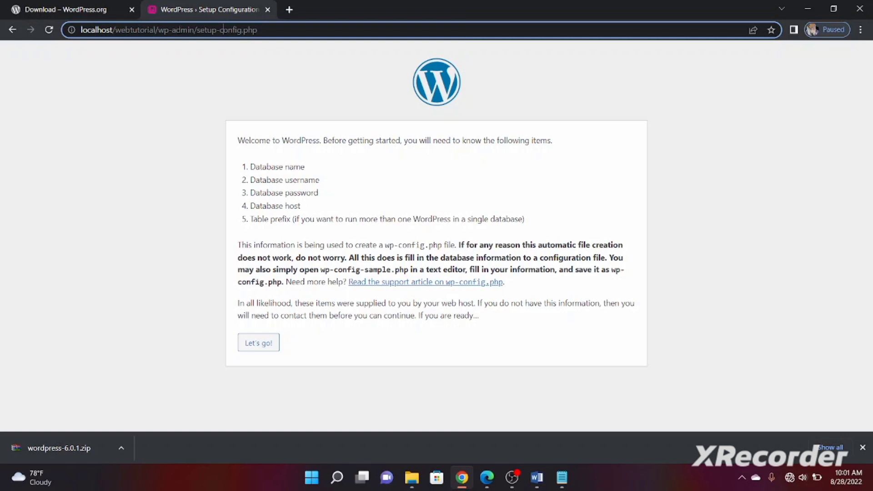
pyautogui.moveTo(257, 30); pyautogui.dragTo(158, 30)
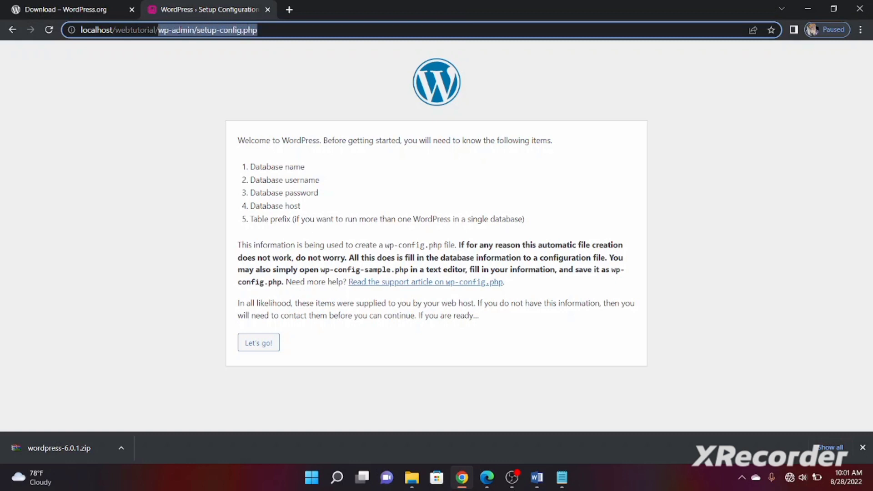
pyautogui.press('BackSpace')
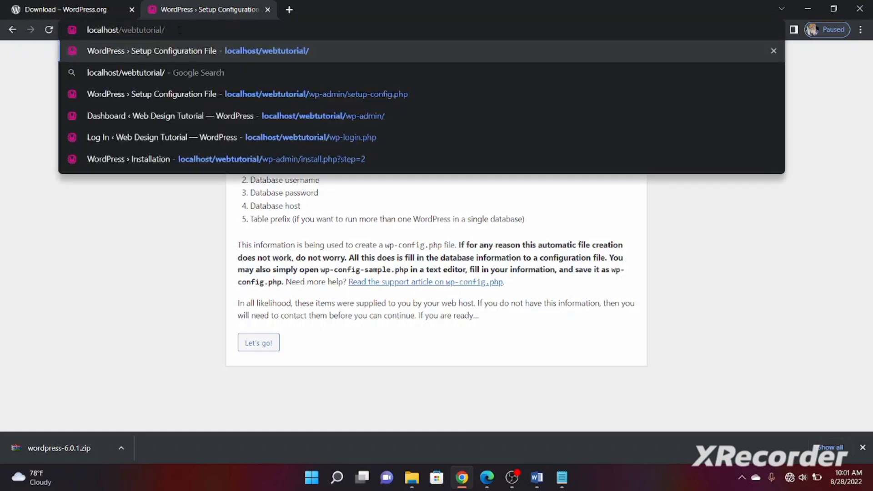
pyautogui.press('Return')
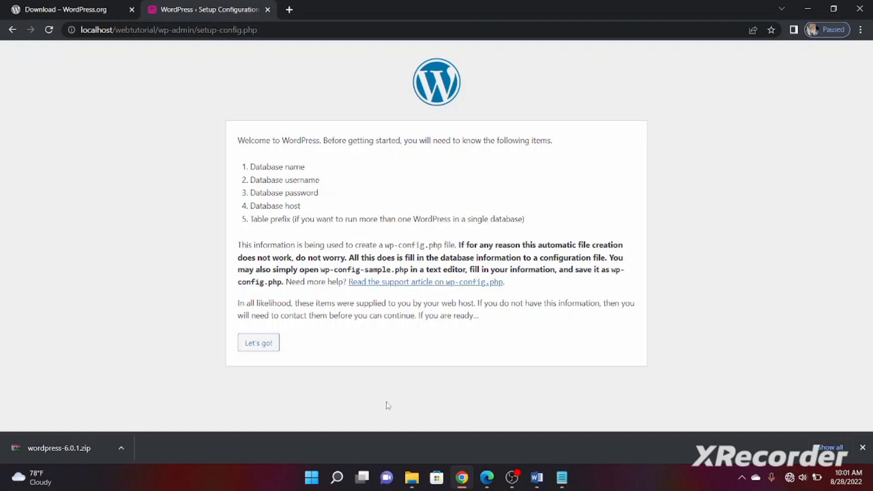
pyautogui.click(487, 478)
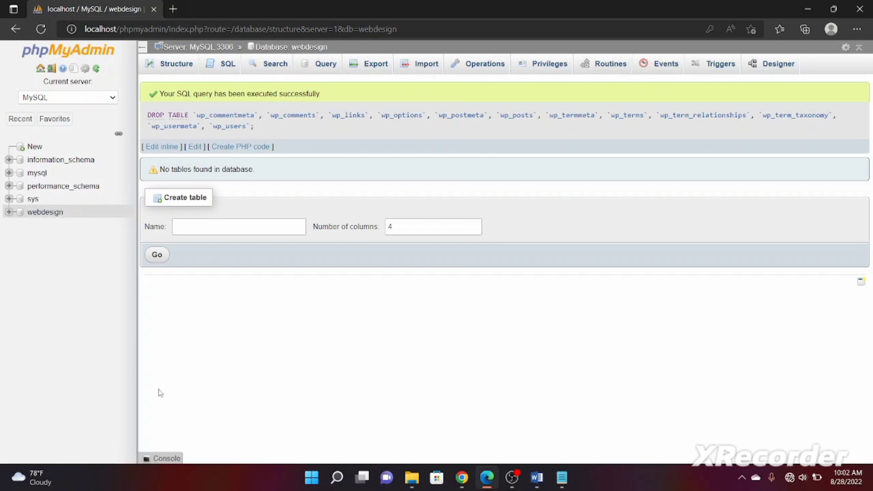
pyautogui.click(462, 479)
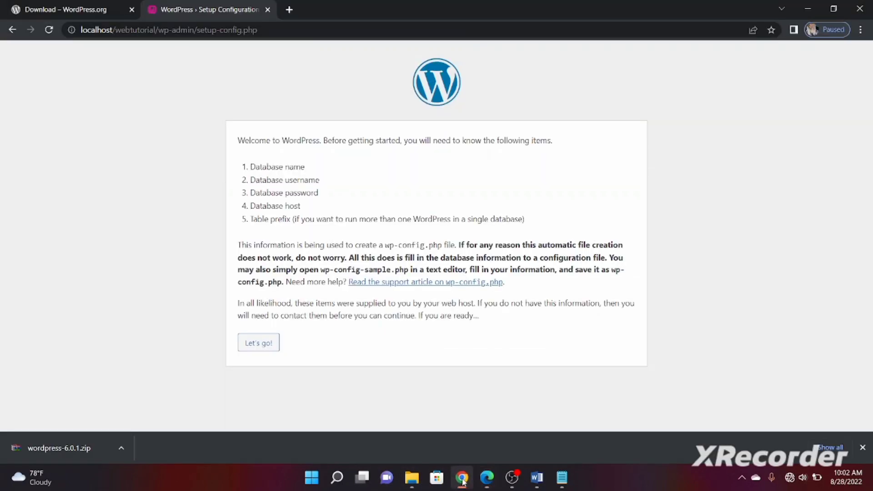
# Start the setup and enter webtutorial as both the Database Name and the Username
pyautogui.click(258, 343)
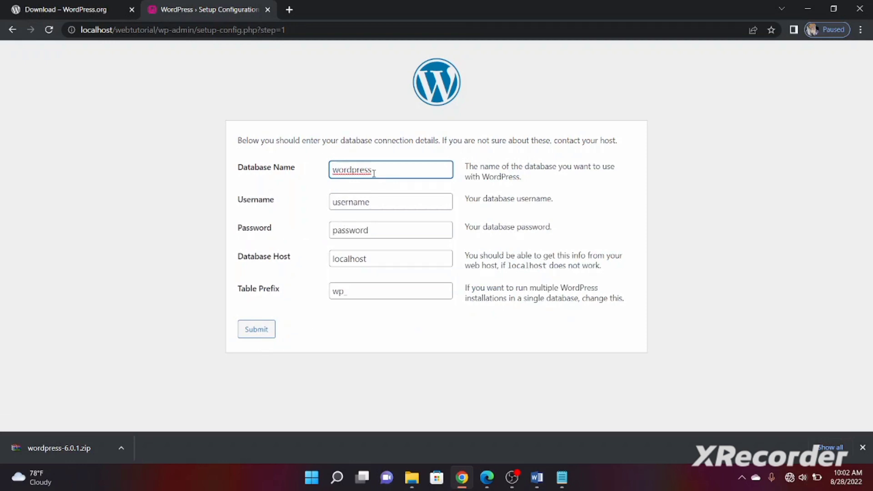
pyautogui.press('BackSpace')
pyautogui.press('BackSpace')
pyautogui.press('BackSpace')
pyautogui.press('BackSpace')
pyautogui.press('BackSpace')
pyautogui.press('BackSpace')
pyautogui.press('BackSpace')
pyautogui.press('BackSpace')
pyautogui.press('BackSpace')
pyautogui.write('web')
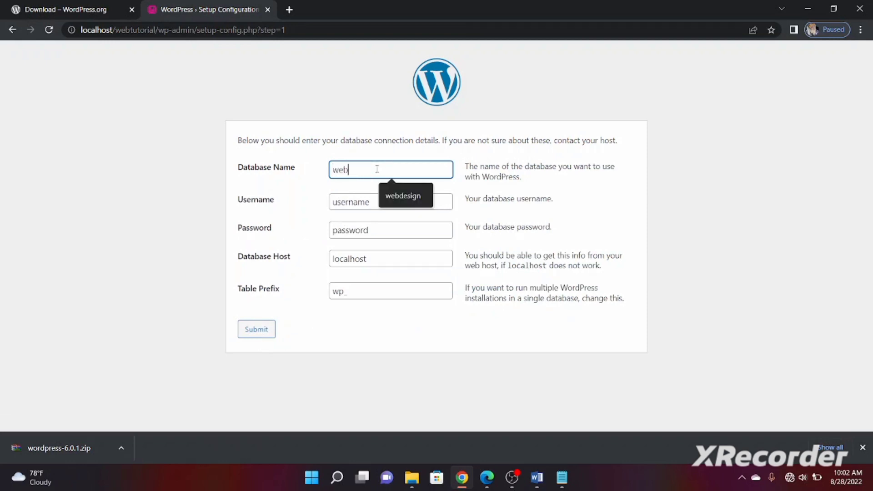
pyautogui.write('tuto')
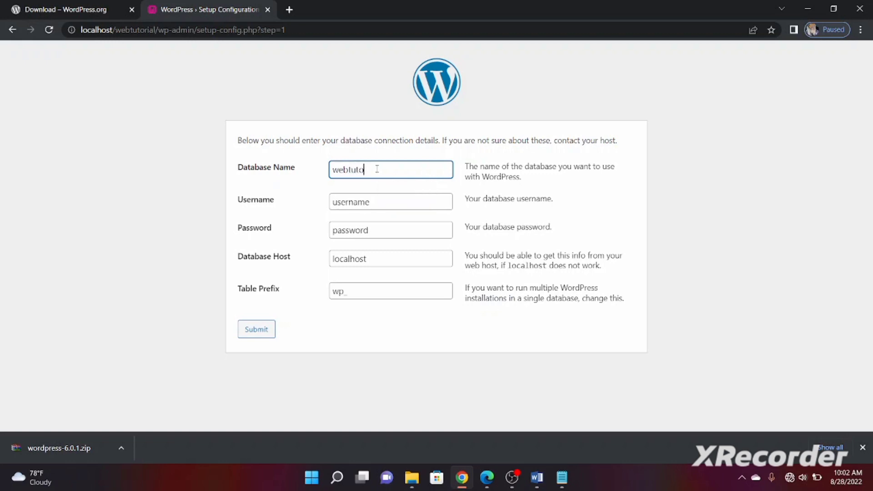
pyautogui.write('rial')
pyautogui.press('Tab')
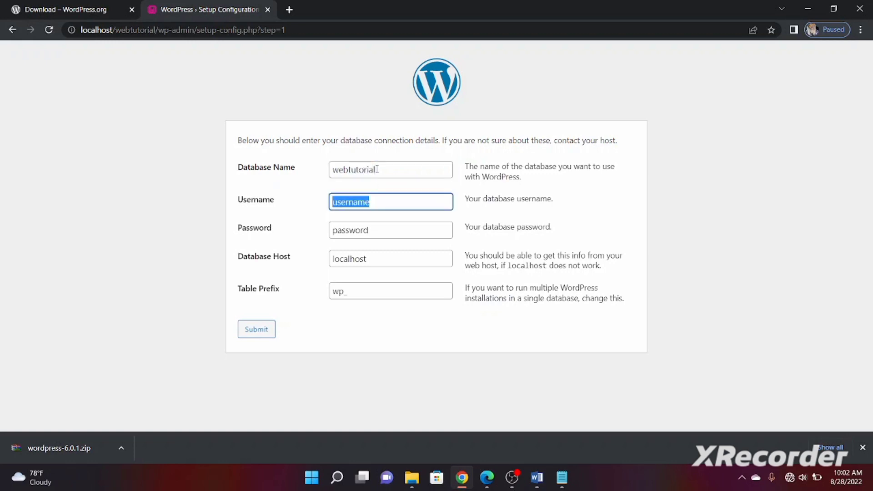
pyautogui.write('web')
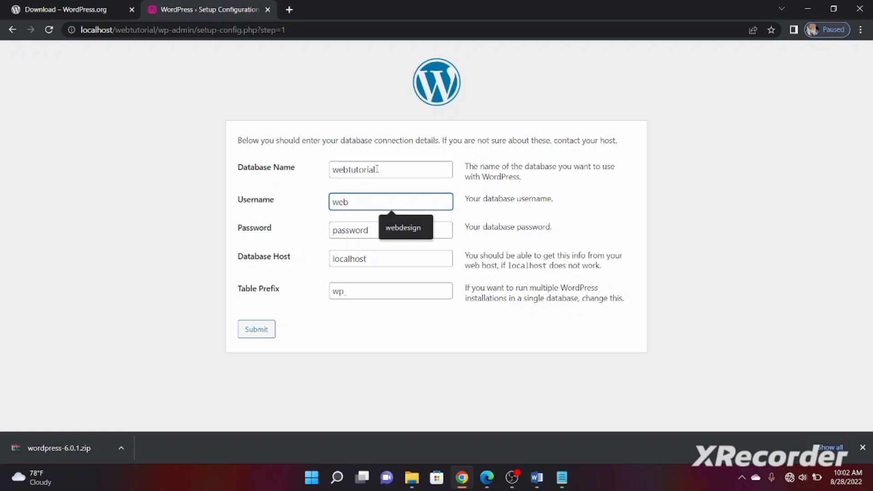
pyautogui.write('tu')
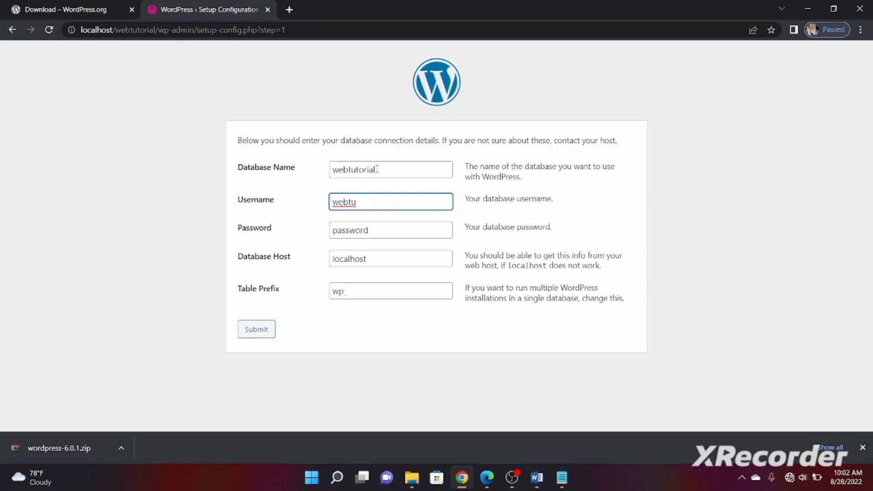
pyautogui.write('torial')
pyautogui.press('Tab')
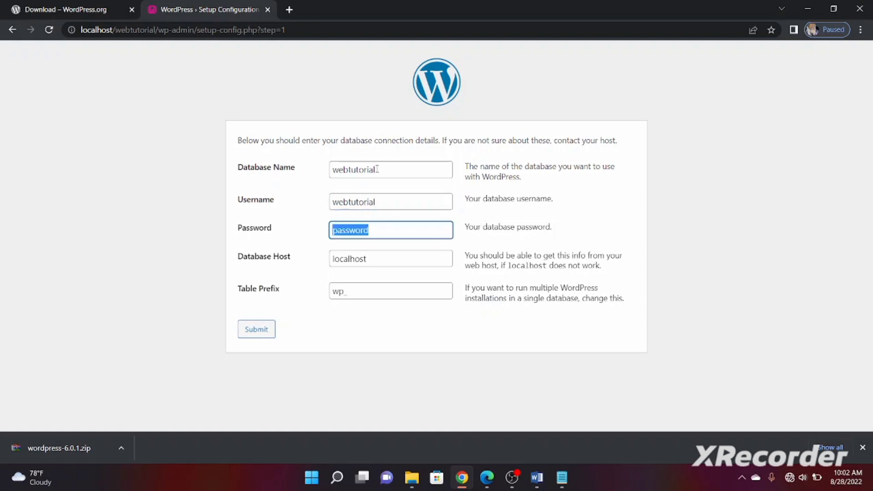
pyautogui.click(563, 479)
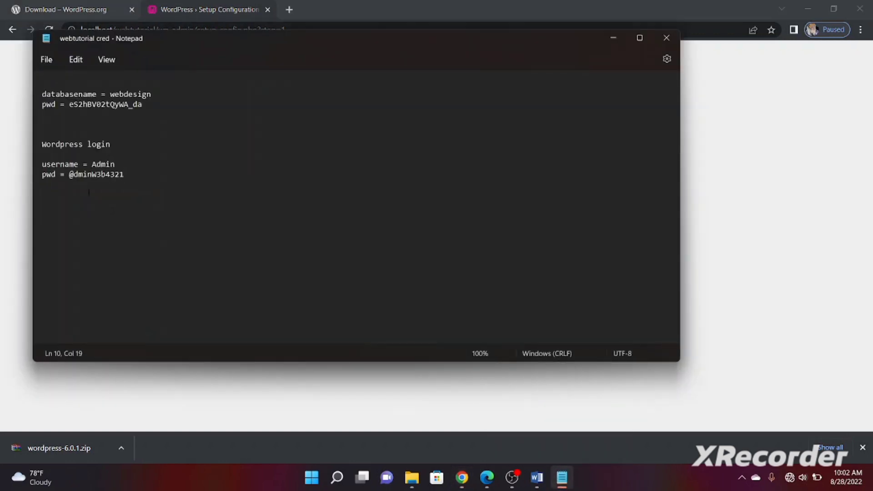
# Copy the database password from the notes into the Password field, replacing the default text
pyautogui.moveTo(69, 104); pyautogui.dragTo(152, 111)
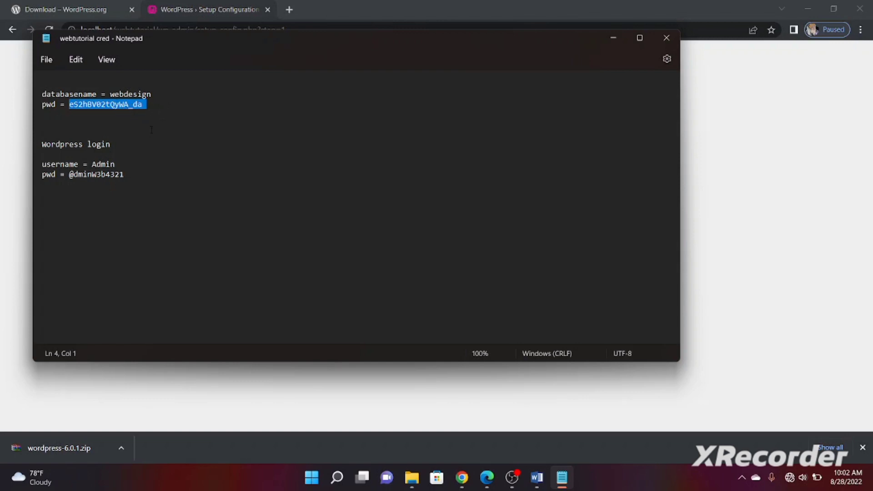
pyautogui.hotkey('shift', 'Left')
pyautogui.click(382, 396)
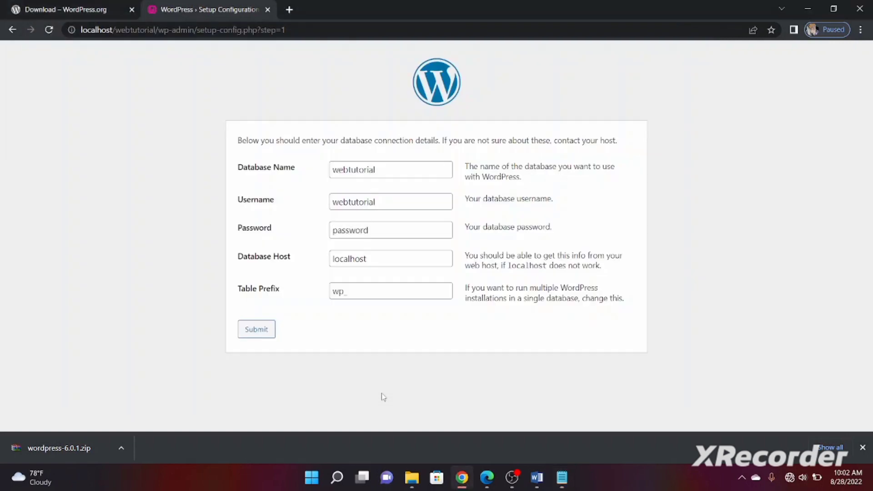
pyautogui.click(376, 229)
pyautogui.hotkey('ctrl', 'v')
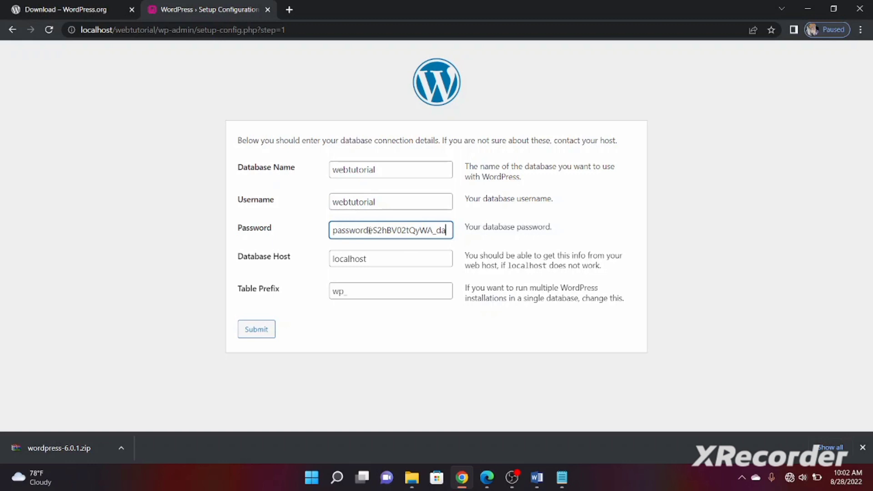
pyautogui.click(368, 230)
pyautogui.press('BackSpace')
pyautogui.press('BackSpace')
pyautogui.press('BackSpace')
pyautogui.press('BackSpace')
pyautogui.press('BackSpace')
pyautogui.press('BackSpace')
pyautogui.press('BackSpace')
pyautogui.press('BackSpace')
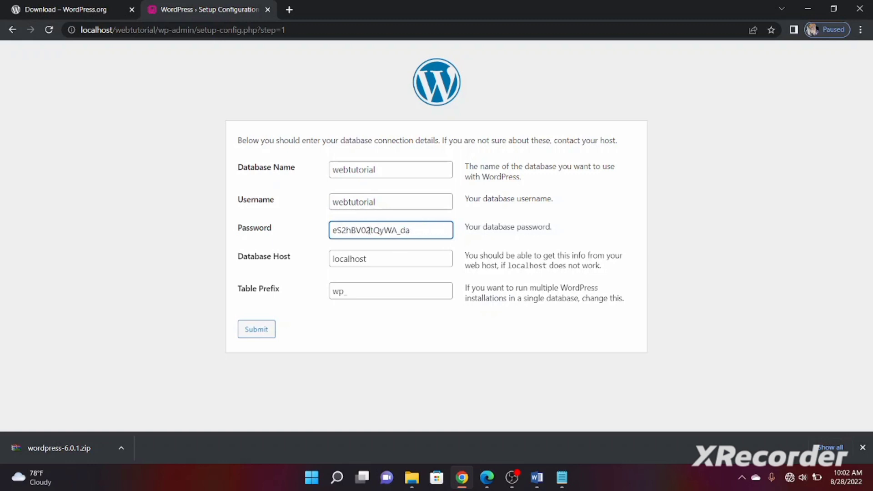
# Change the Database Name to webdesign
pyautogui.click(562, 479)
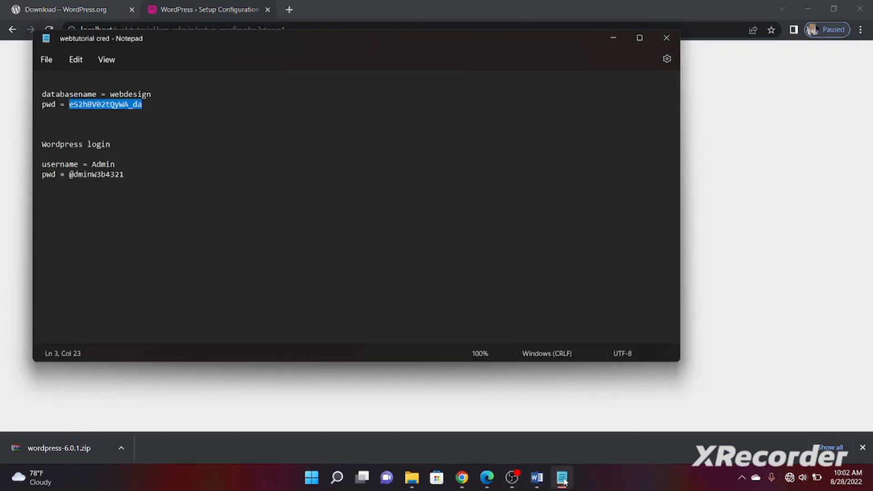
pyautogui.moveTo(483, 480)
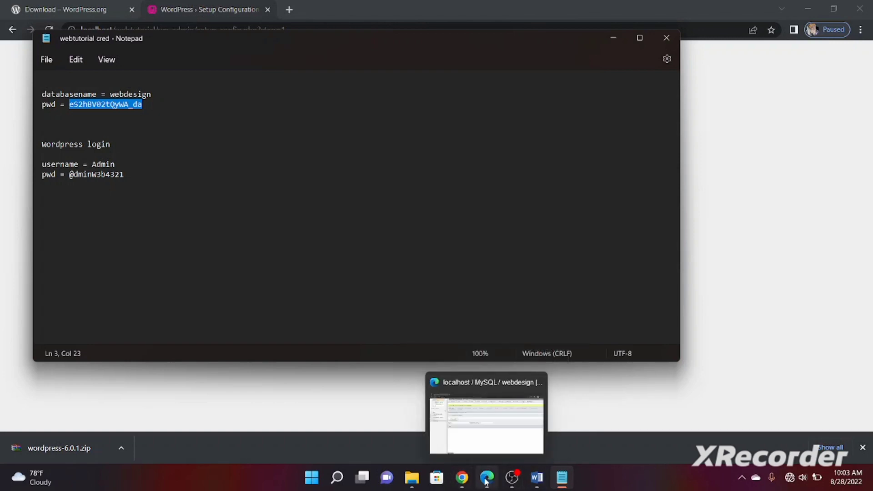
pyautogui.click(464, 481)
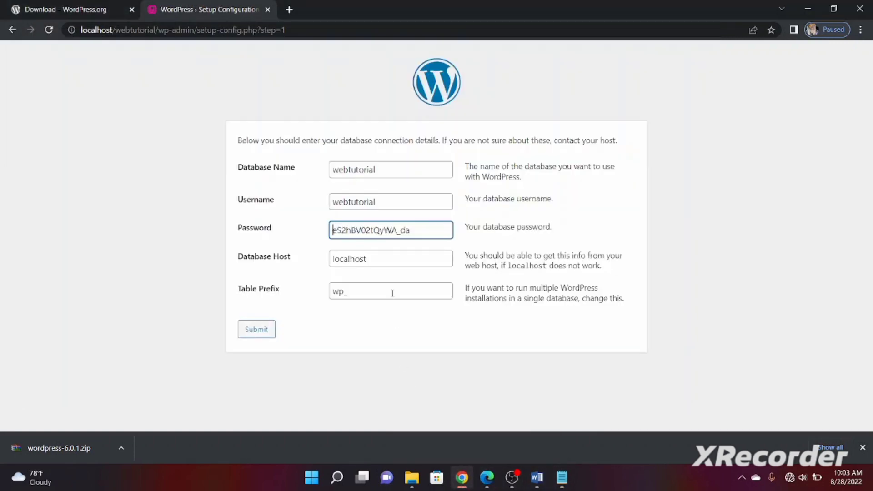
pyautogui.doubleClick(380, 170)
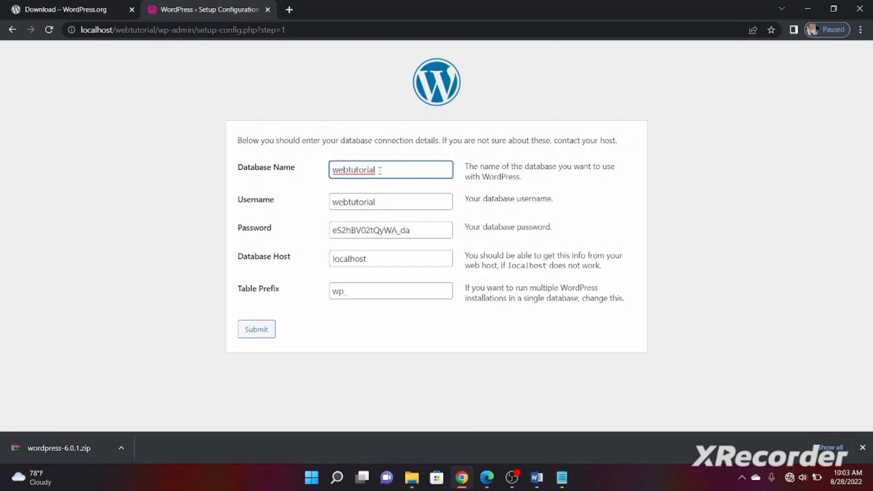
pyautogui.write('webtuto')
pyautogui.press('BackSpace')
pyautogui.press('BackSpace')
pyautogui.press('BackSpace')
pyautogui.press('BackSpace')
pyautogui.write('des')
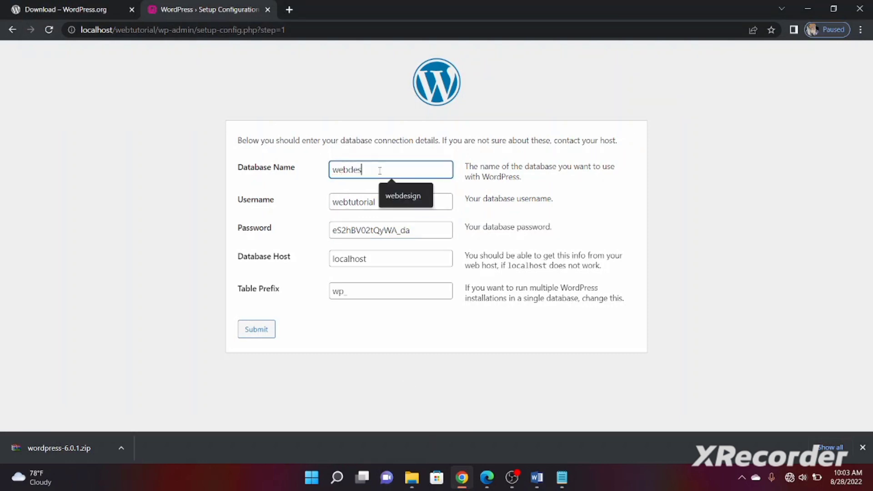
pyautogui.write('ign')
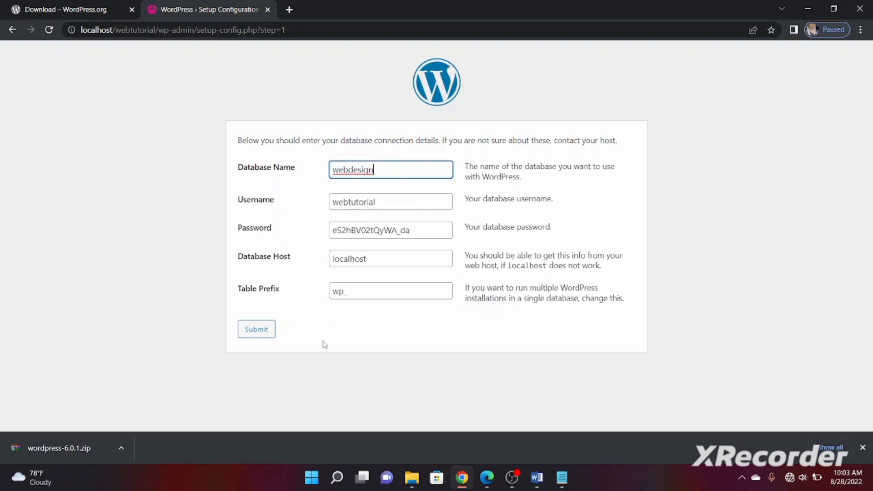
pyautogui.moveTo(490, 481)
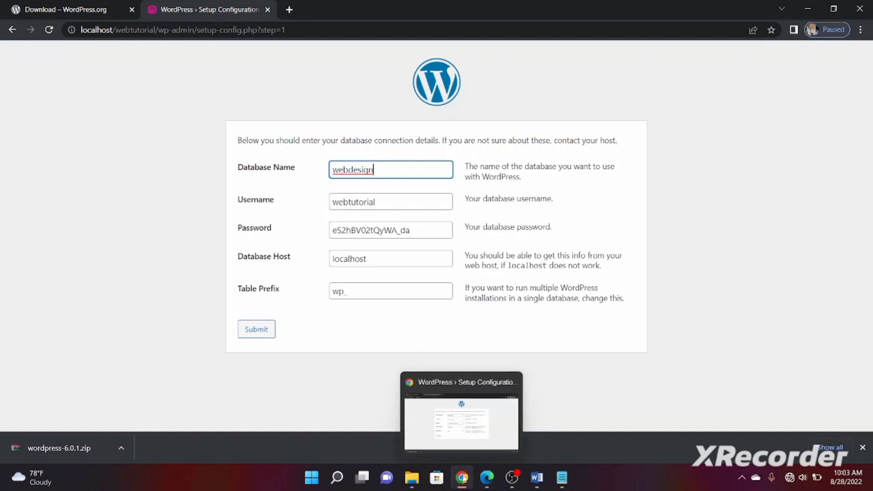
# Log out of phpMyAdmin and log back in as webdesign with the pasted password
pyautogui.click(487, 479)
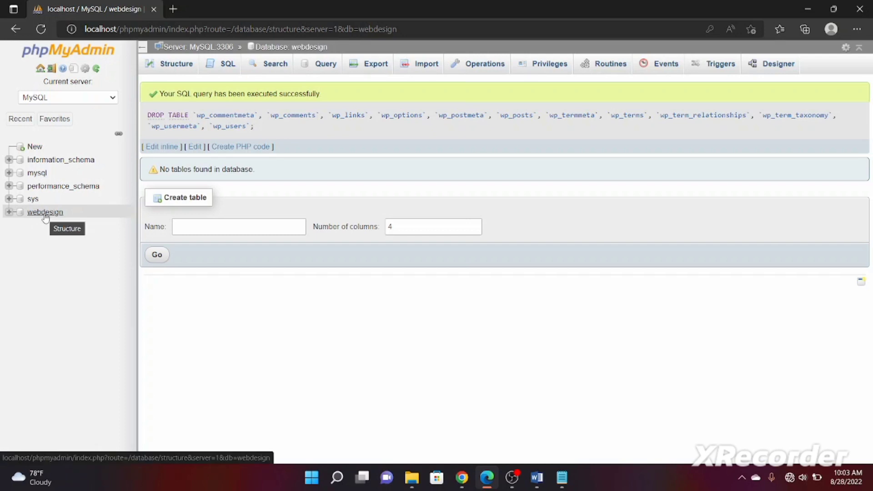
pyautogui.click(52, 70)
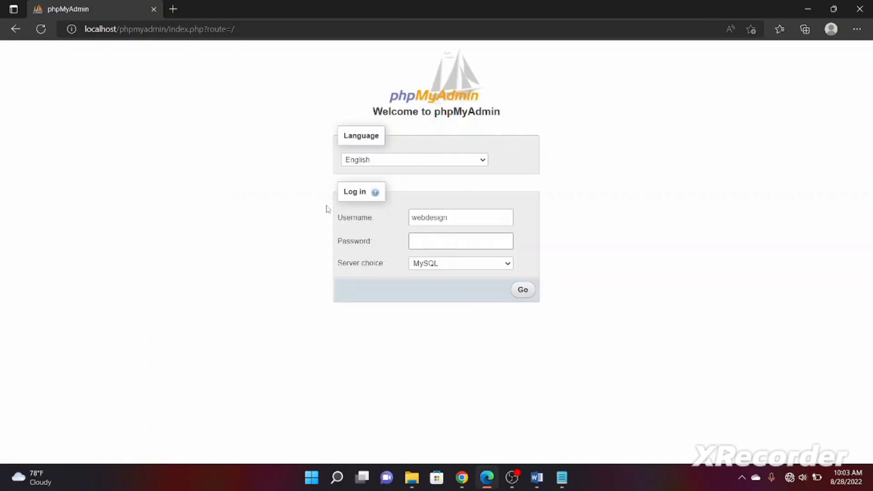
pyautogui.click(455, 218)
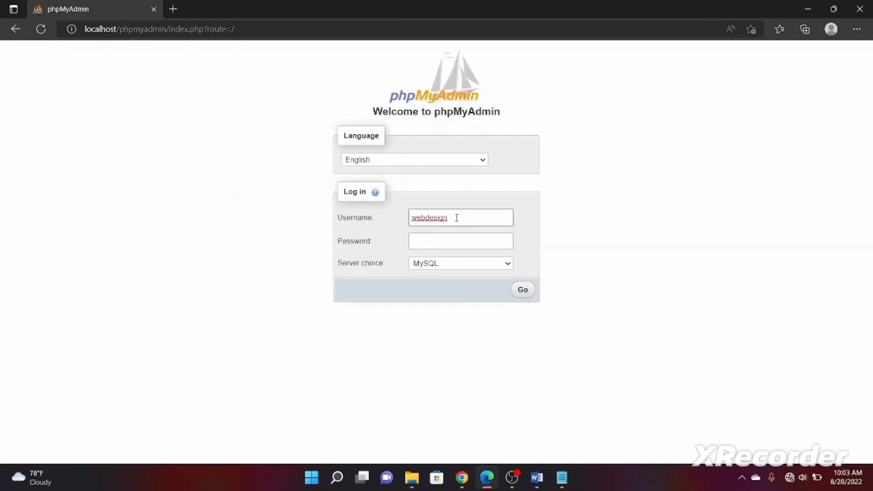
pyautogui.click(429, 239)
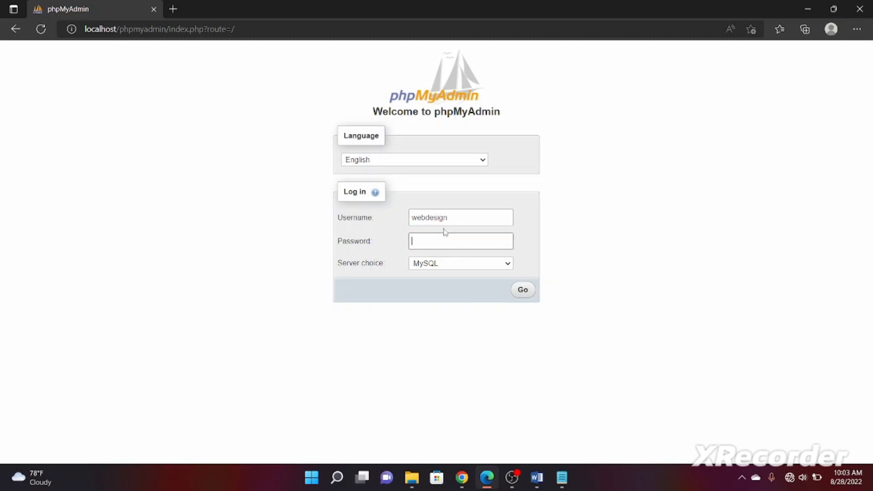
pyautogui.click(453, 217)
pyautogui.click(438, 237)
pyautogui.hotkey('ctrl', 'v')
pyautogui.click(522, 289)
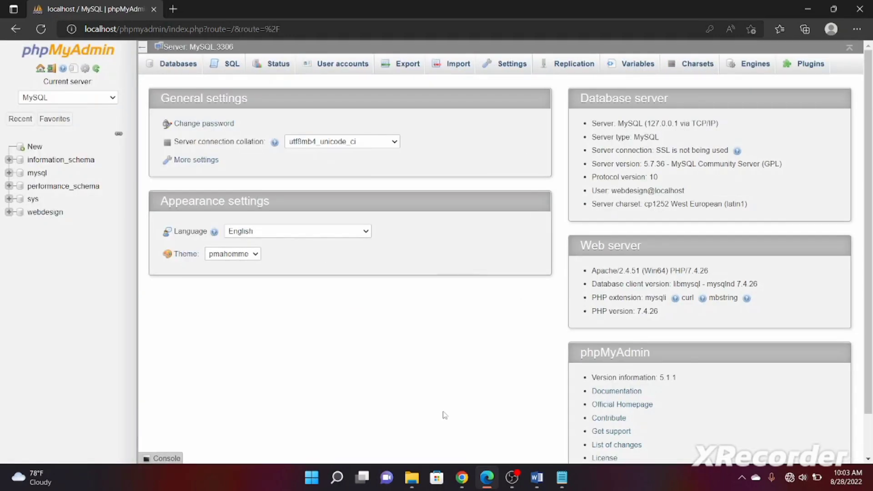
pyautogui.click(462, 477)
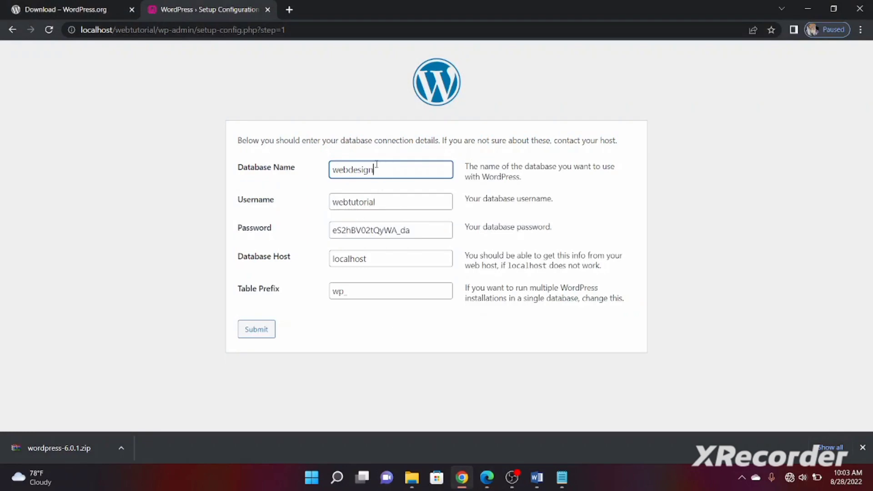
# Replace the database username with webdesign, check host and table prefix, and submit
pyautogui.moveTo(375, 170); pyautogui.dragTo(328, 170)
pyautogui.hotkey('ctrl', 'c')
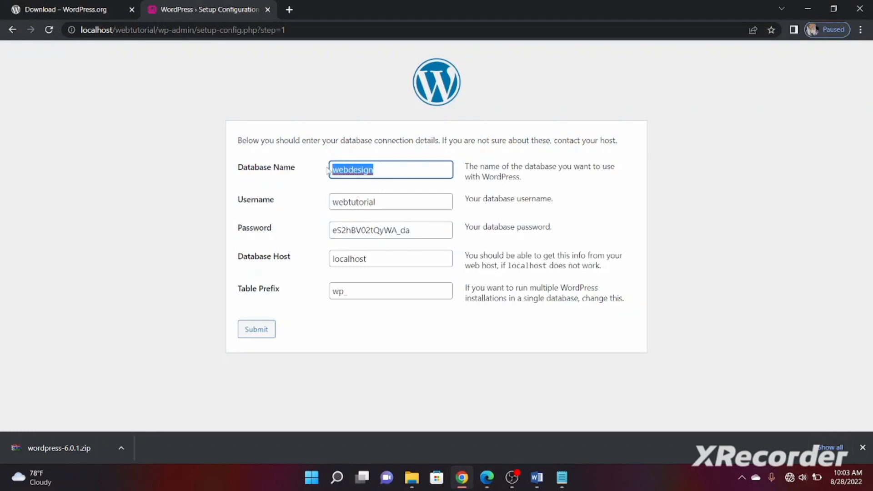
pyautogui.click(385, 203)
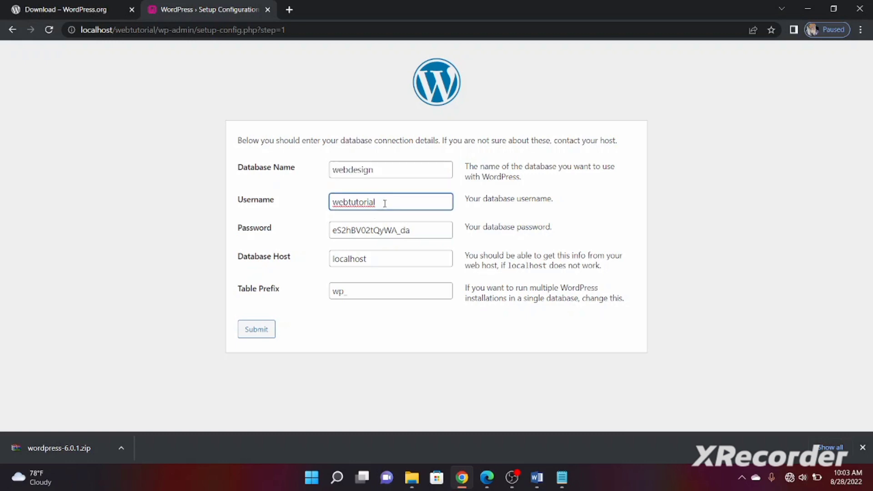
pyautogui.hotkey('shift', 'Left')
pyautogui.hotkey('shift', 'Left')
pyautogui.hotkey('shift', 'Left')
pyautogui.hotkey('shift', 'Left')
pyautogui.hotkey('shift', 'Left')
pyautogui.hotkey('shift', 'Left')
pyautogui.hotkey('shift', 'Left')
pyautogui.hotkey('ctrl', 'a')
pyautogui.hotkey('ctrl', 'v')
pyautogui.click(377, 256)
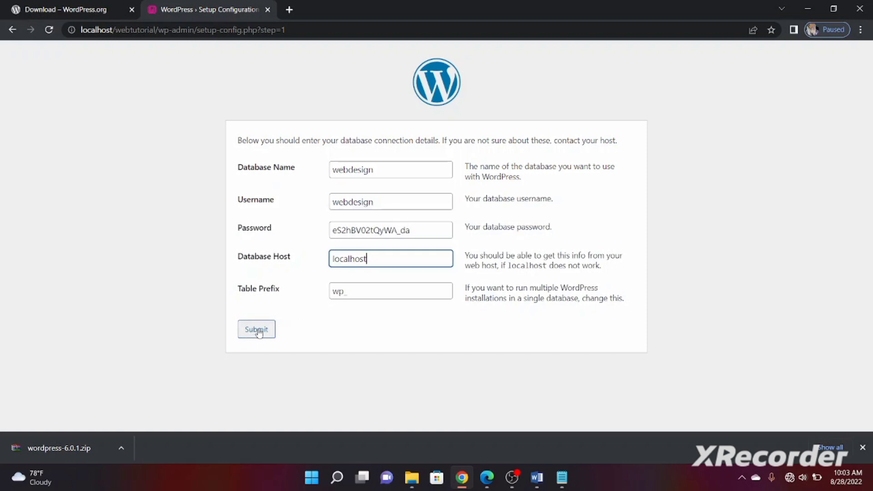
pyautogui.click(353, 290)
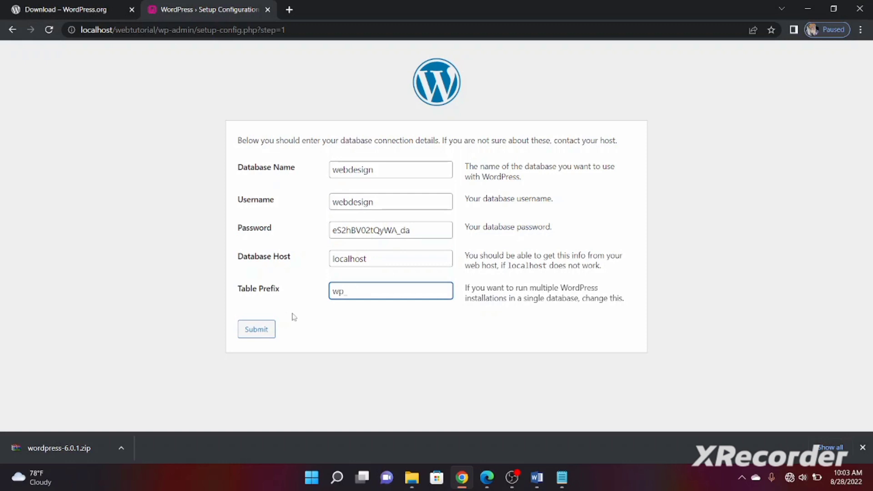
pyautogui.click(257, 332)
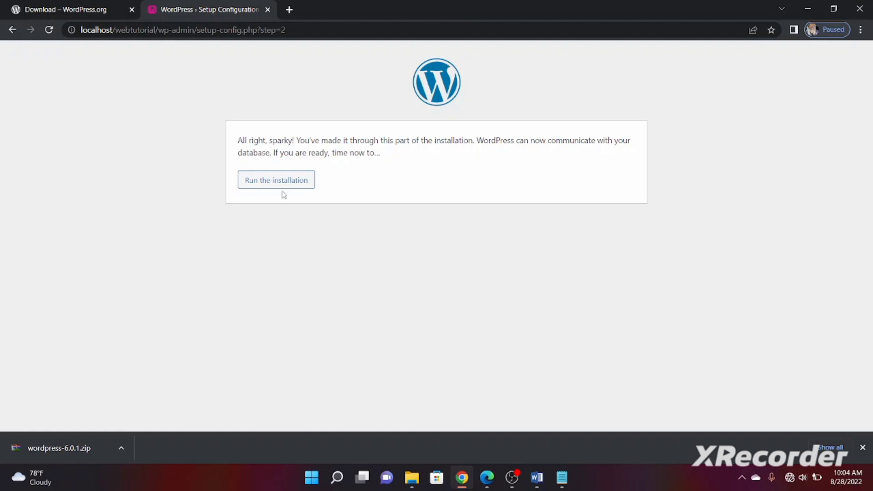
# Start the installation and enter the site title 'Web design Tutorial'
pyautogui.click(278, 182)
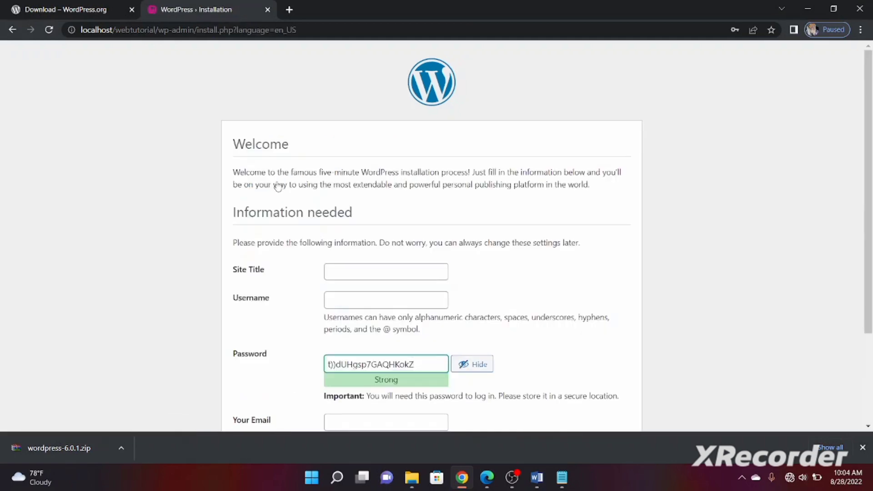
pyautogui.click(373, 273)
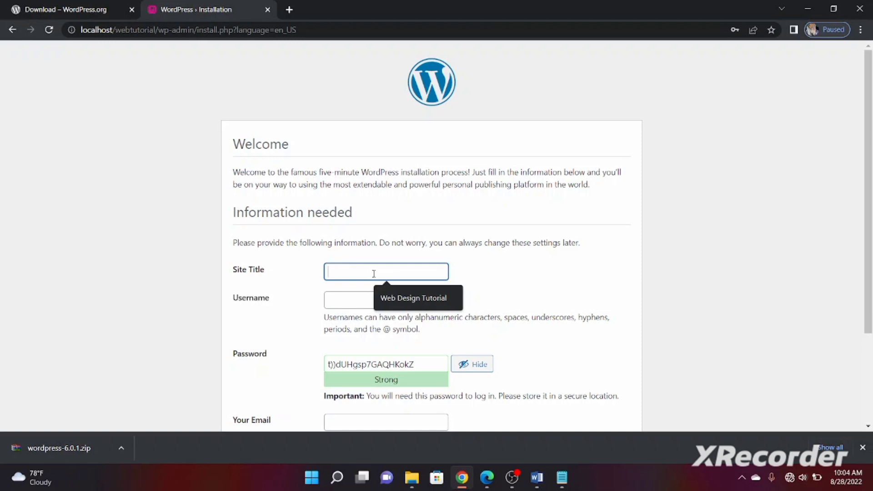
pyautogui.write('Web design Tutol')
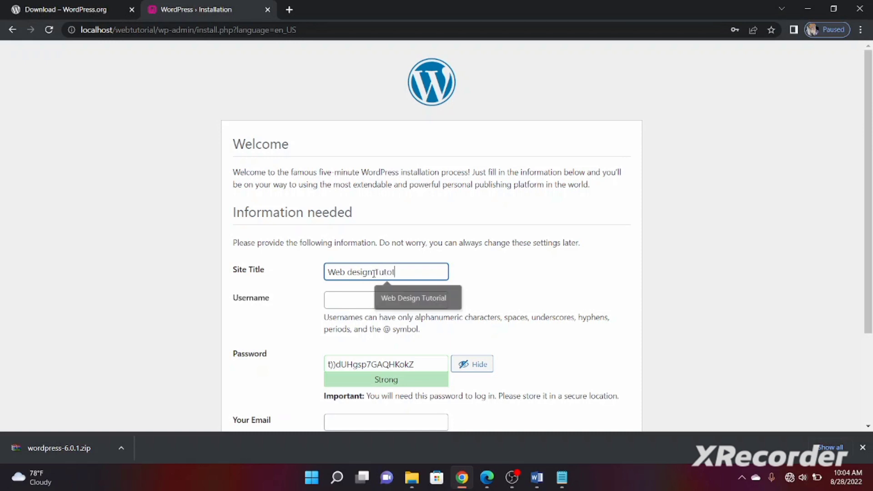
pyautogui.press('BackSpace')
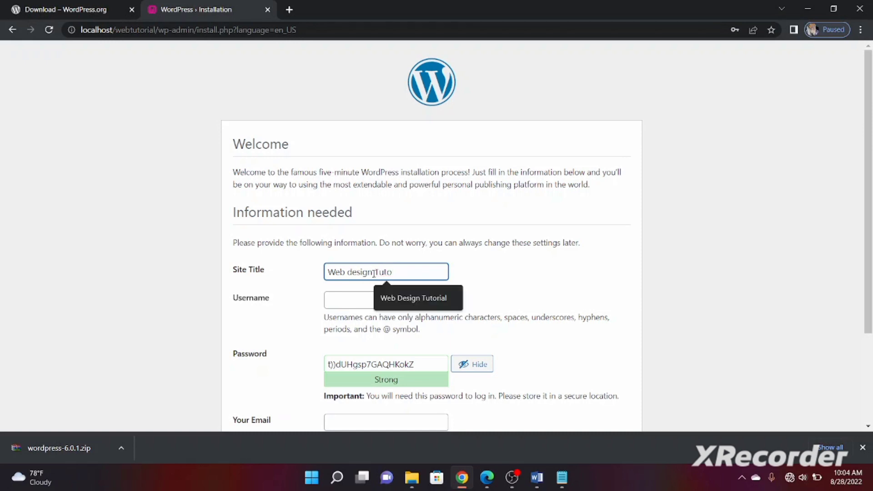
pyautogui.press('BackSpace')
pyautogui.write('toral')
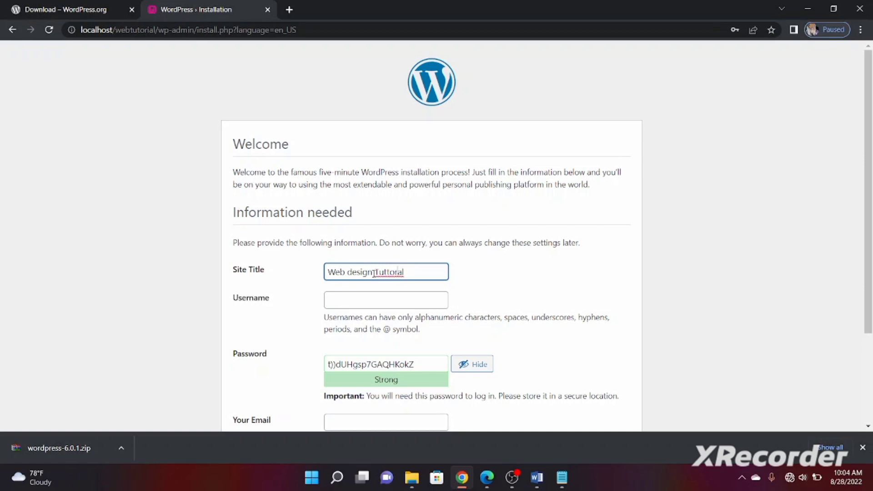
pyautogui.press('BackSpace')
pyautogui.press('Right')
pyautogui.press('Right')
pyautogui.press('Right')
pyautogui.press('Right')
pyautogui.write('i')
# Fill in the admin username copied from the saved credentials note
pyautogui.click(375, 296)
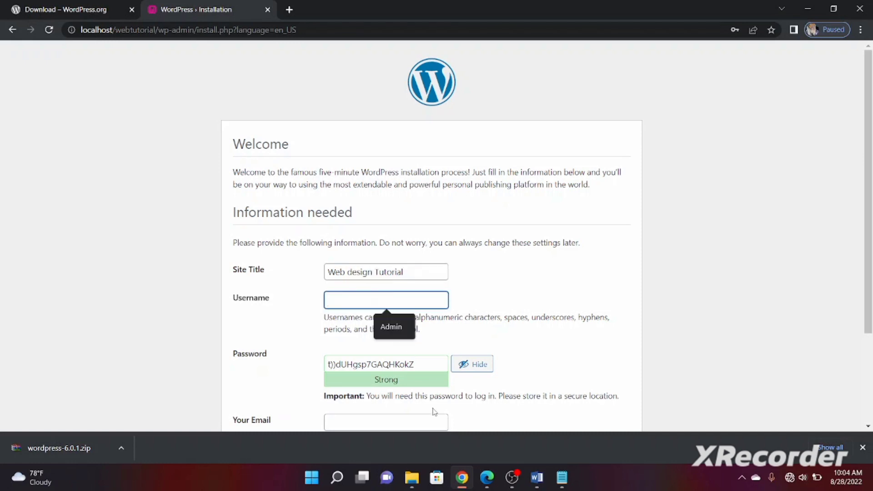
pyautogui.click(562, 477)
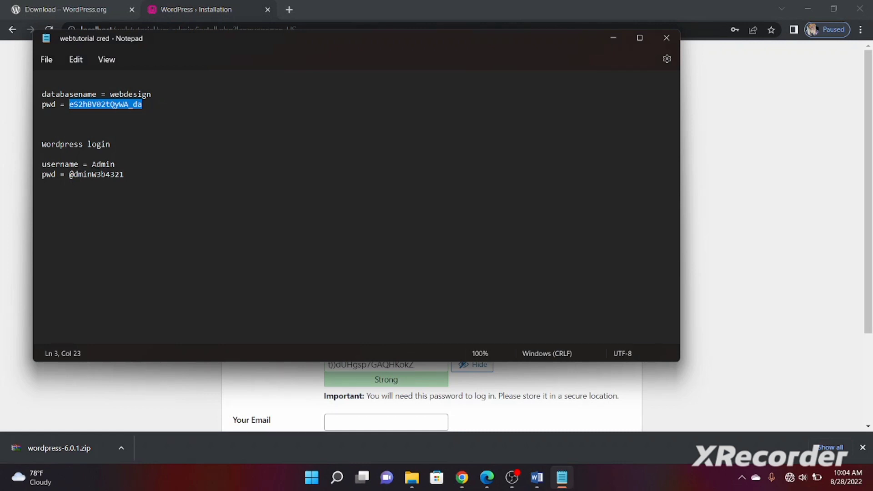
pyautogui.moveTo(91, 164); pyautogui.dragTo(139, 168)
pyautogui.hotkey('ctrl', 'c')
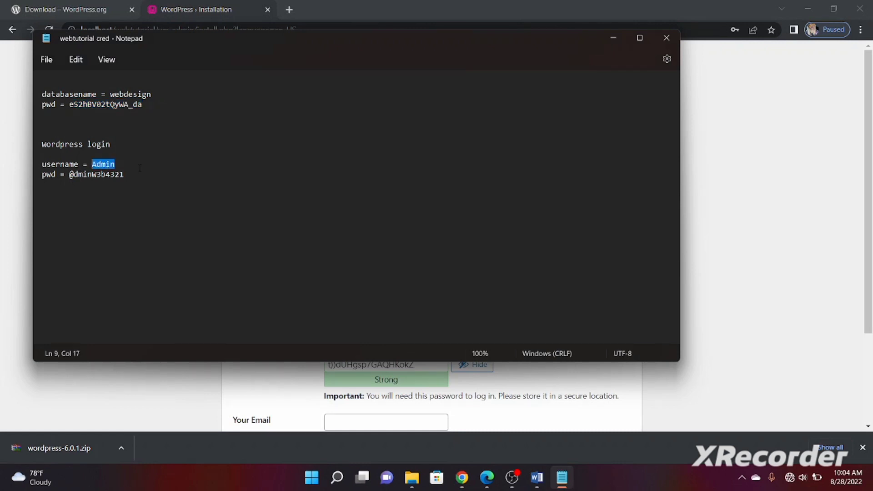
pyautogui.click(166, 392)
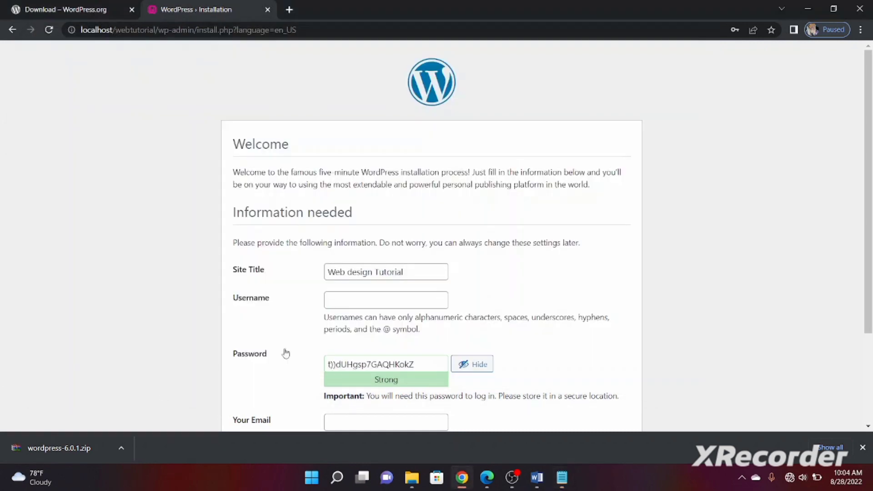
pyautogui.click(356, 300)
pyautogui.hotkey('ctrl', 'v')
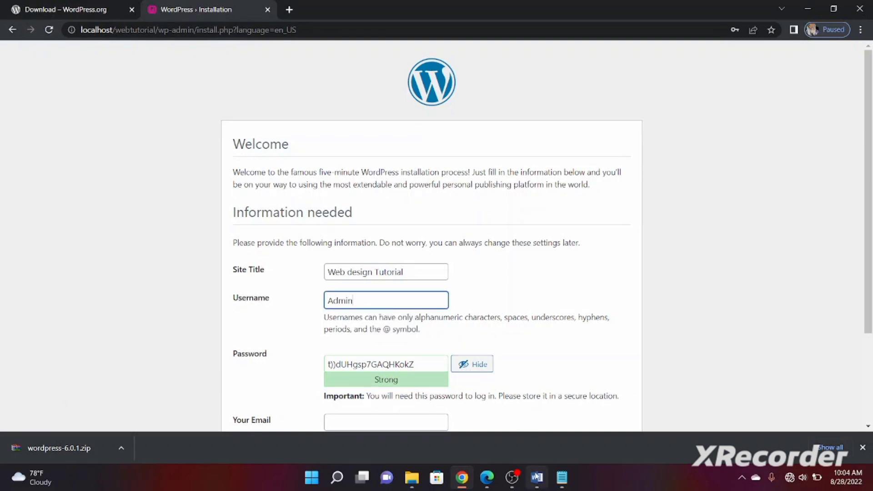
# Replace the generated password with the saved WordPress login password
pyautogui.moveTo(545, 483)
pyautogui.click(562, 478)
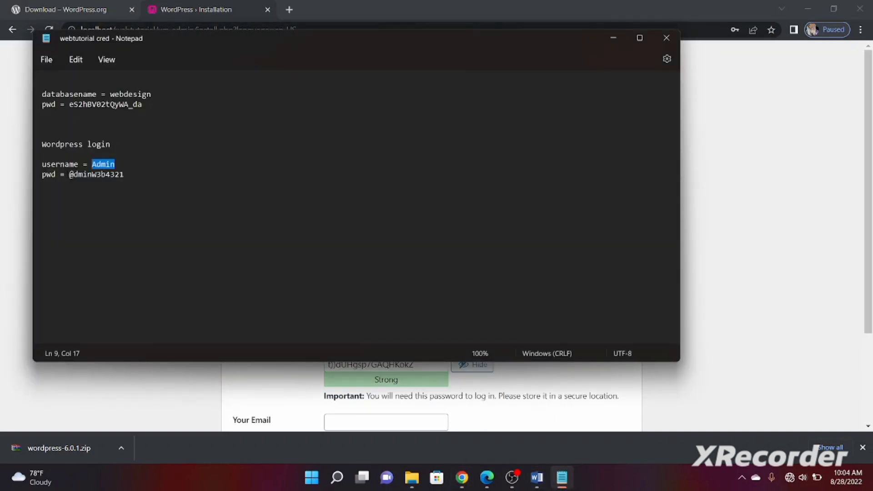
pyautogui.moveTo(69, 174); pyautogui.dragTo(142, 177)
pyautogui.hotkey('ctrl', 'c')
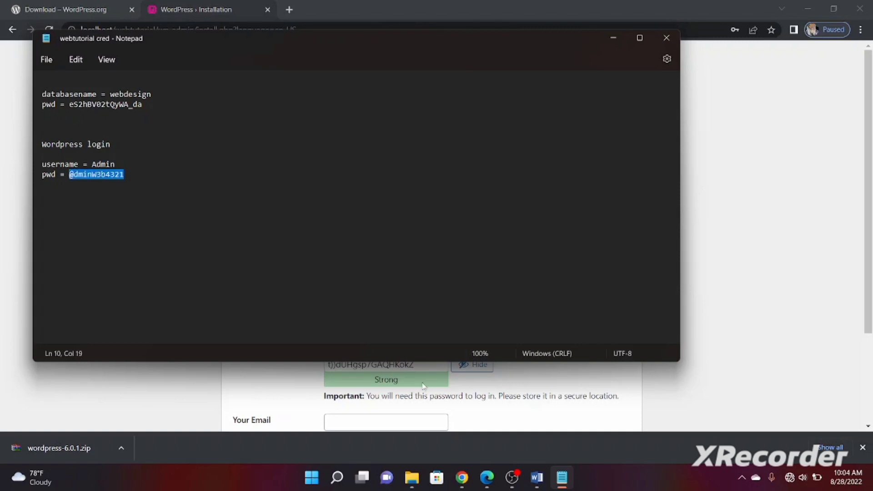
pyautogui.click(313, 388)
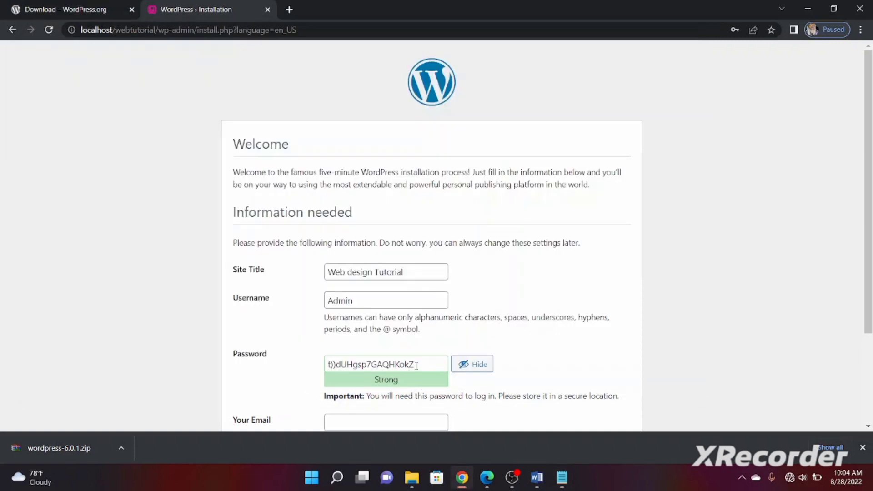
pyautogui.moveTo(419, 365); pyautogui.dragTo(327, 364)
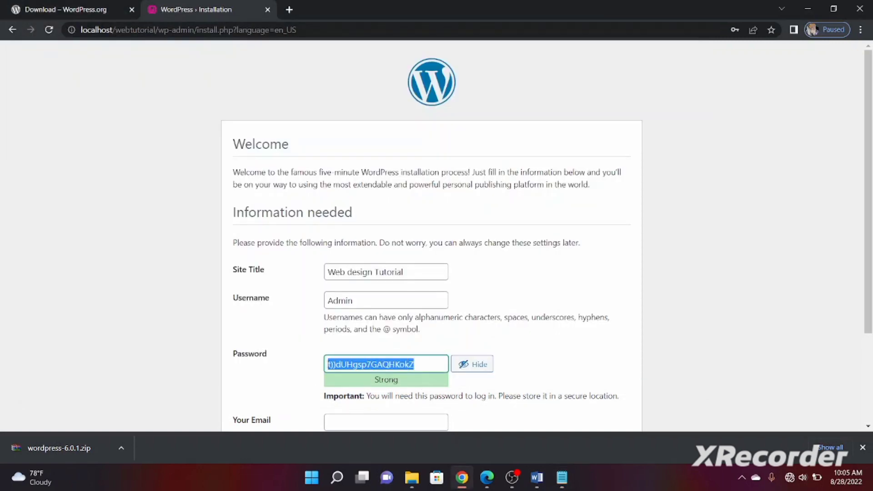
pyautogui.hotkey('ctrl', 'v')
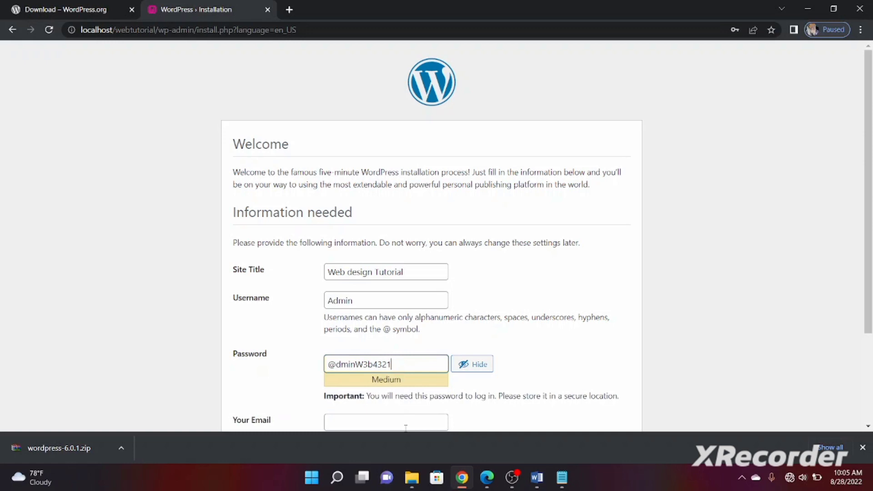
pyautogui.click(521, 406)
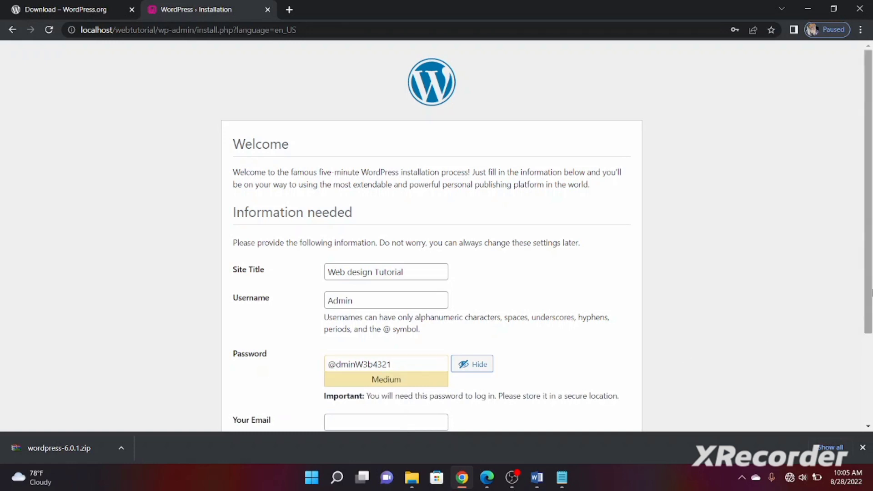
pyautogui.scroll(-3, 870, 277)
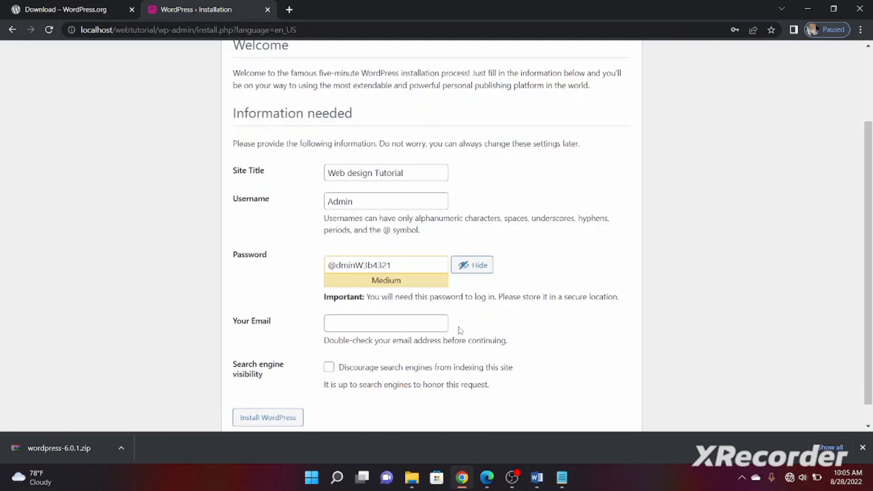
# Enter the administrator e-mail address and run Install WordPress
pyautogui.click(370, 324)
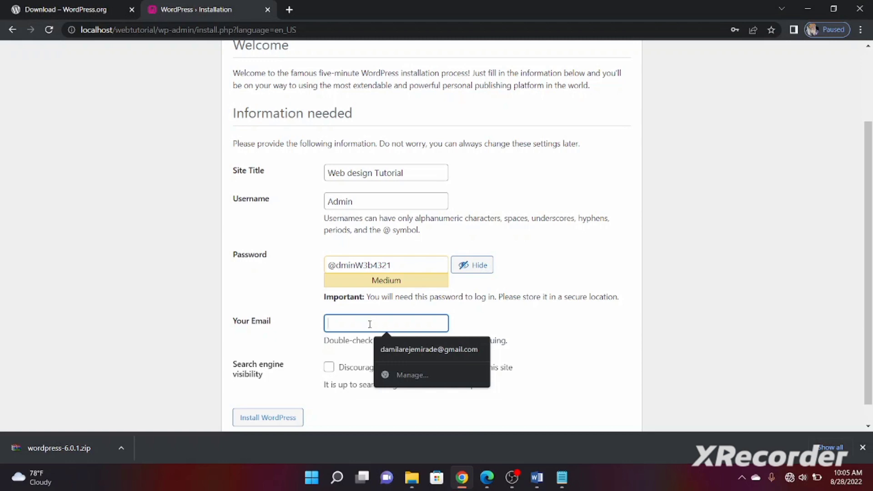
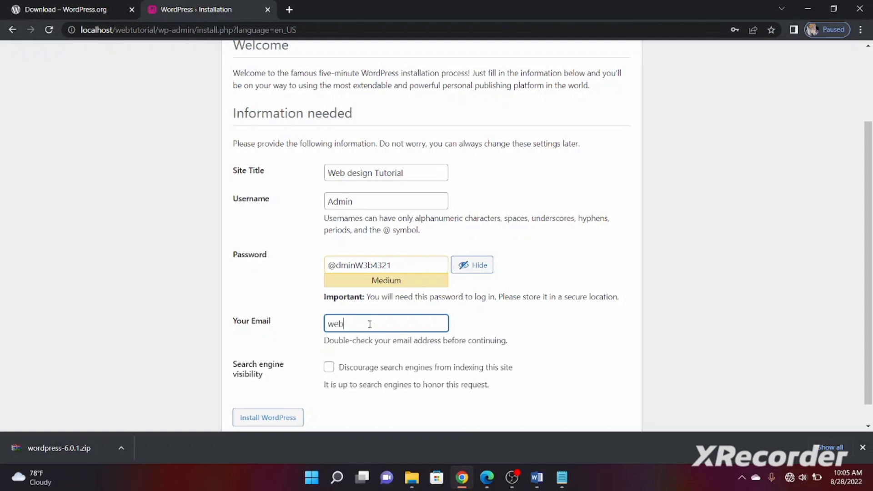
pyautogui.click(554, 338)
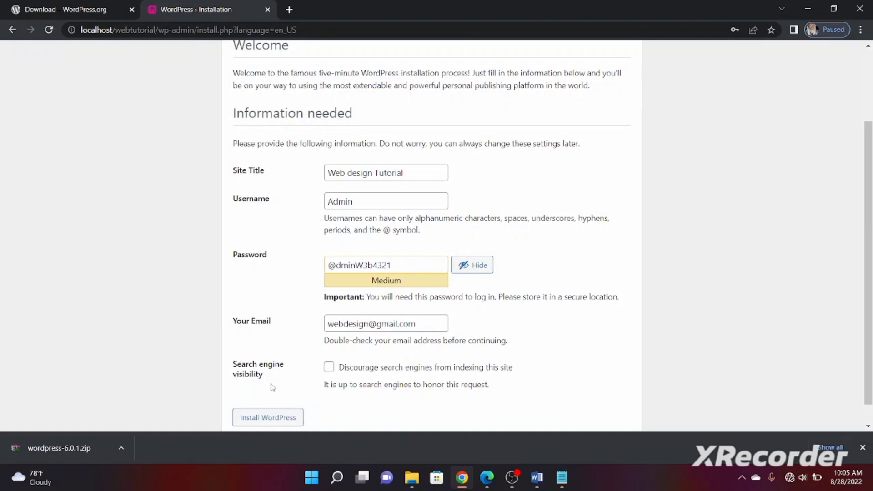
pyautogui.click(266, 420)
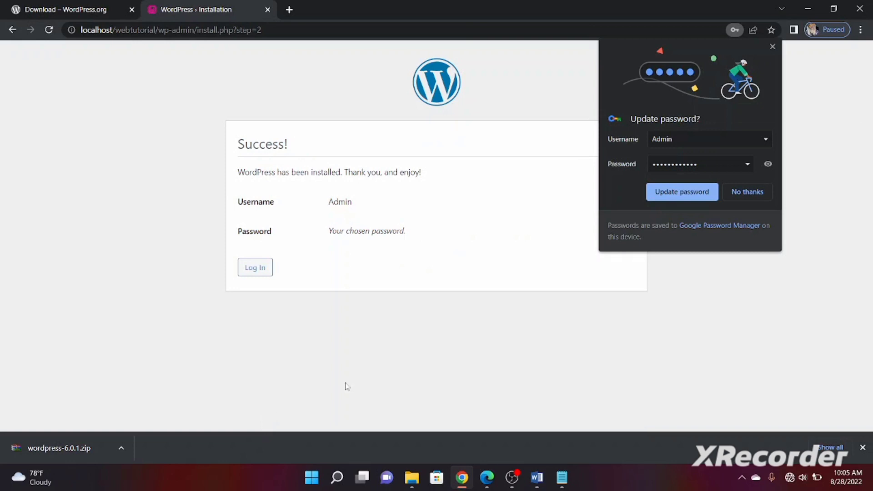
# Go to the login form and start typing the admin password, with it revealed
pyautogui.click(255, 268)
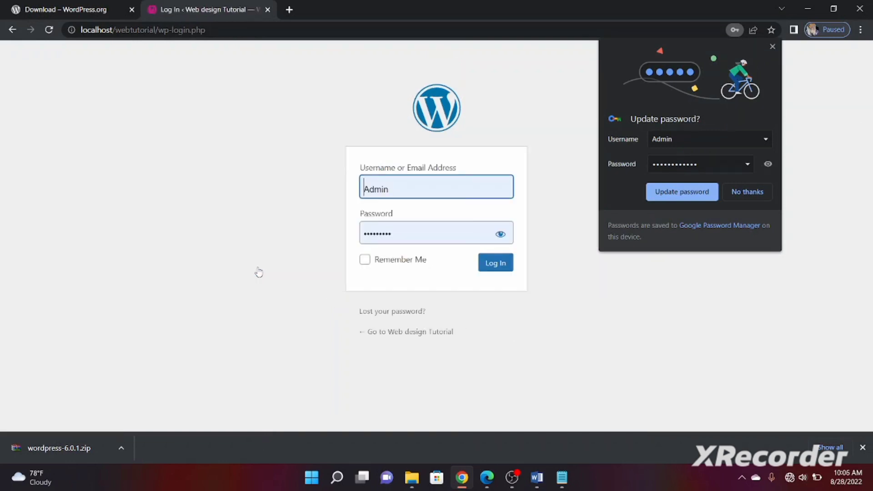
pyautogui.click(440, 235)
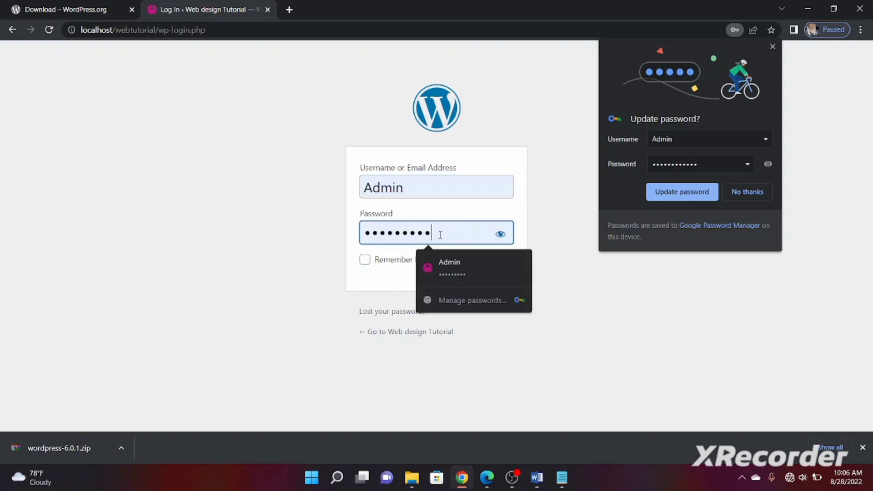
pyautogui.click(500, 234)
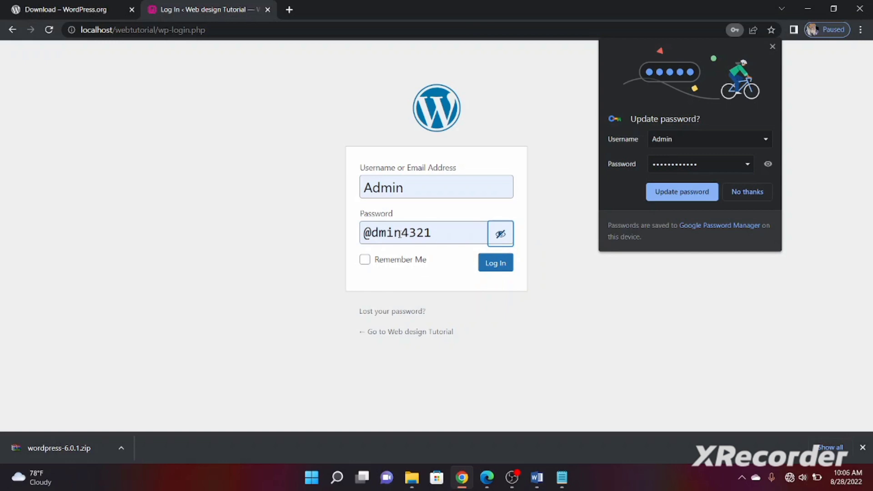
pyautogui.click(401, 232)
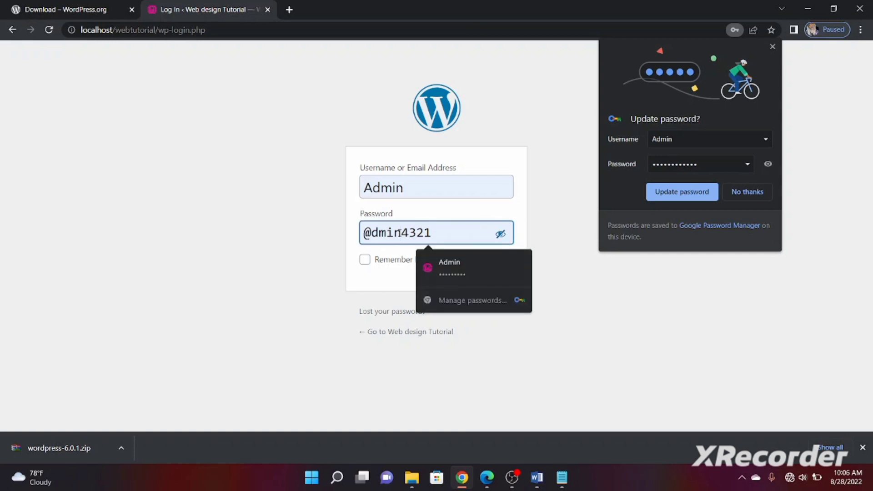
pyautogui.write('W')
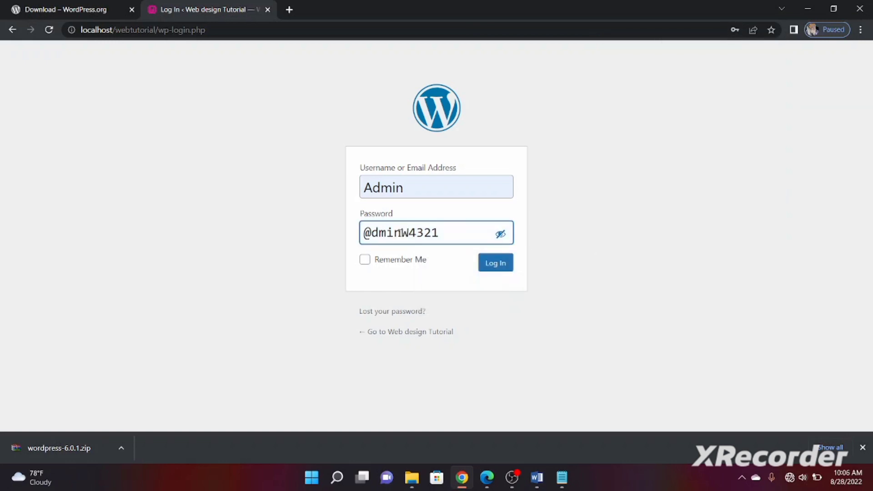
pyautogui.press('BackSpace')
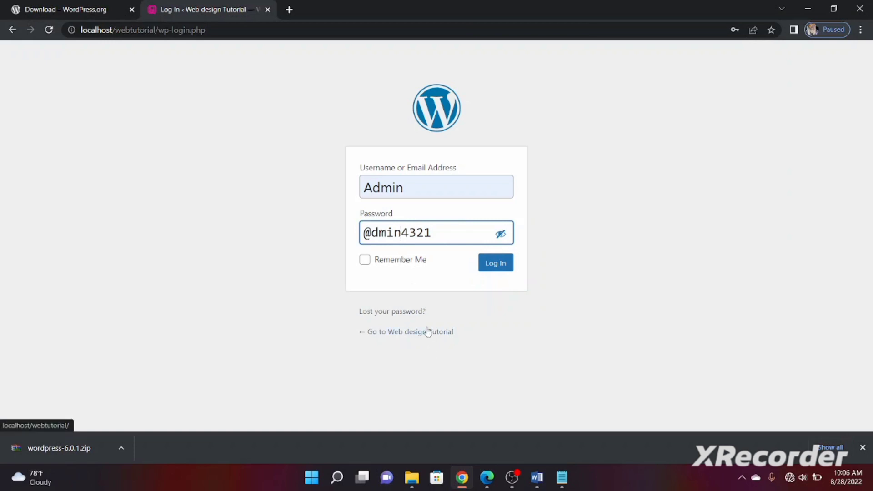
pyautogui.write('W3b')
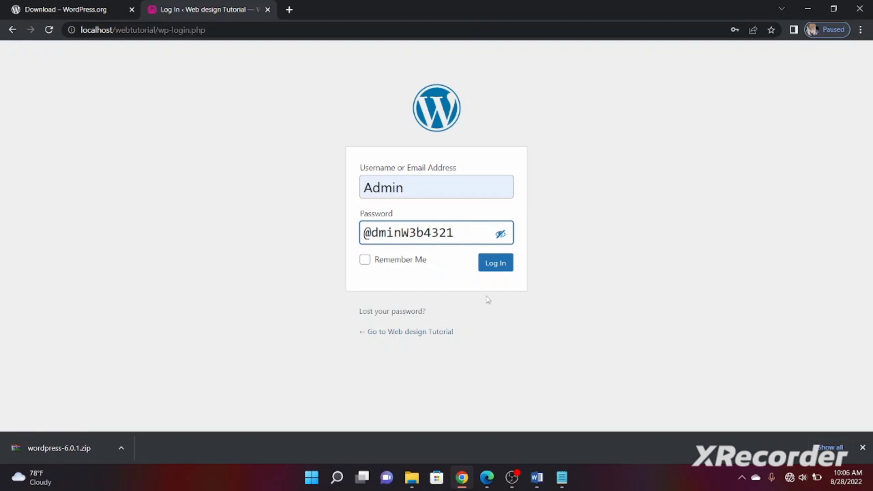
# Paste the stored password from the notes into Password and log in
pyautogui.click(562, 478)
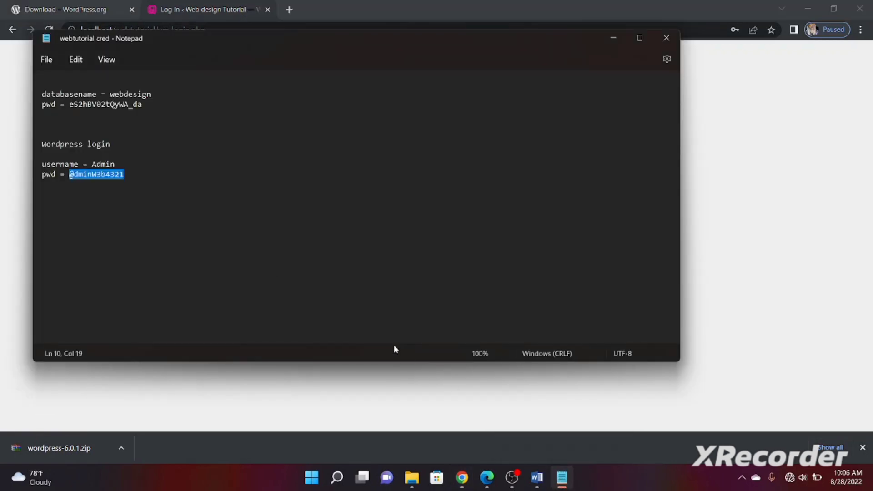
pyautogui.rightClick(98, 174)
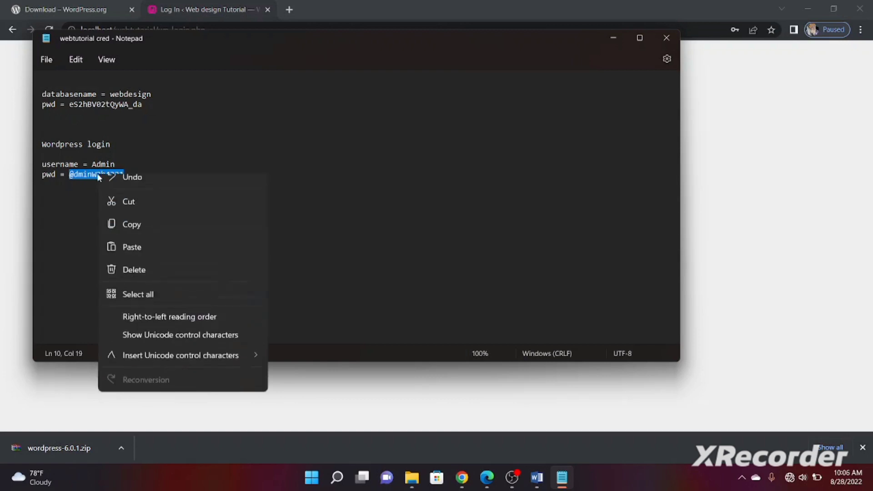
pyautogui.click(132, 235)
pyautogui.click(539, 377)
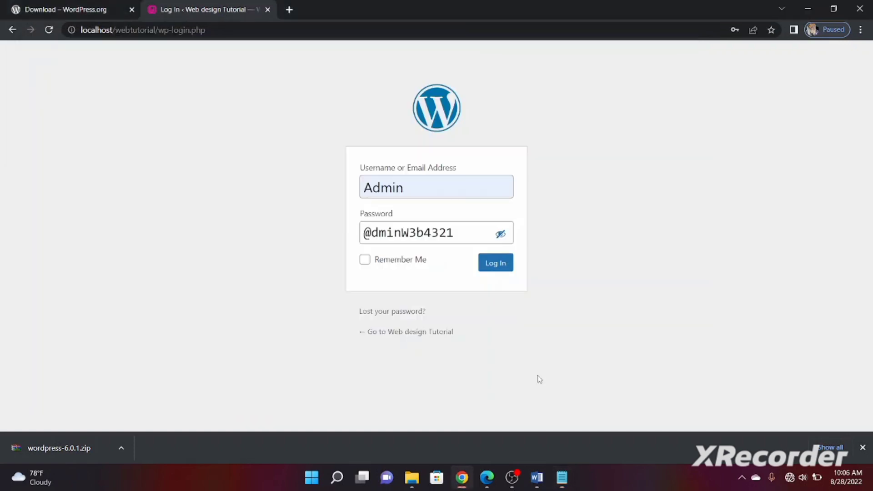
pyautogui.click(460, 230)
pyautogui.hotkey('ctrl', 'a')
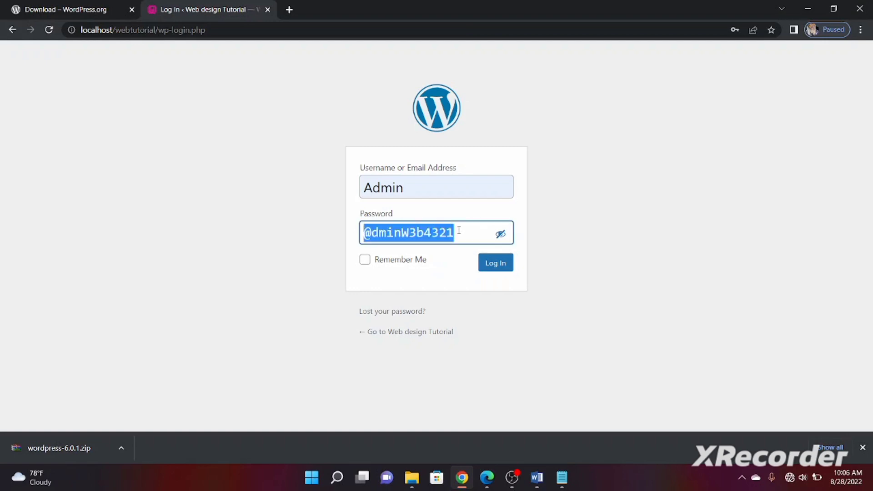
pyautogui.hotkey('ctrl', 'v')
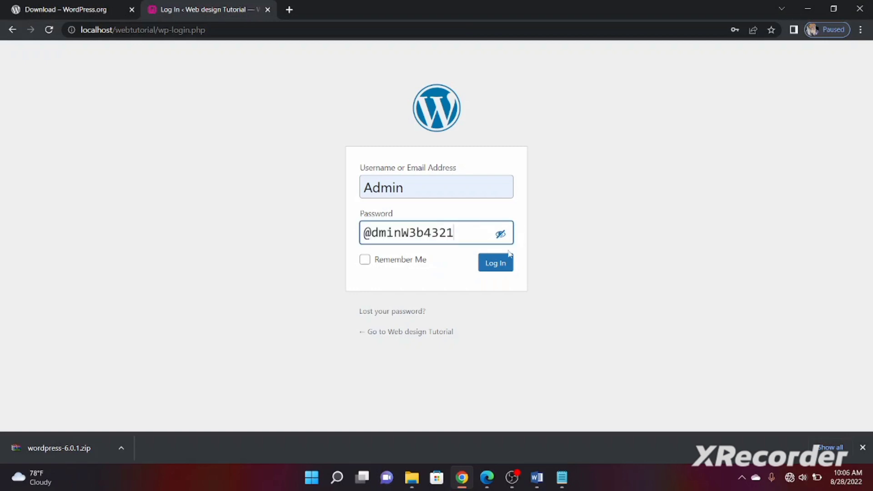
pyautogui.click(501, 267)
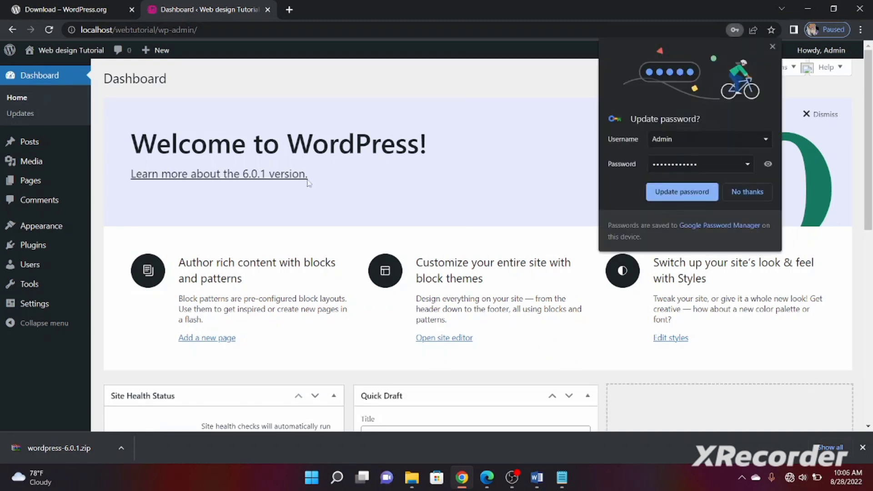
# View the 6.0.1 release notes, dismiss the password prompt, and return to Dashboard home
pyautogui.click(307, 175)
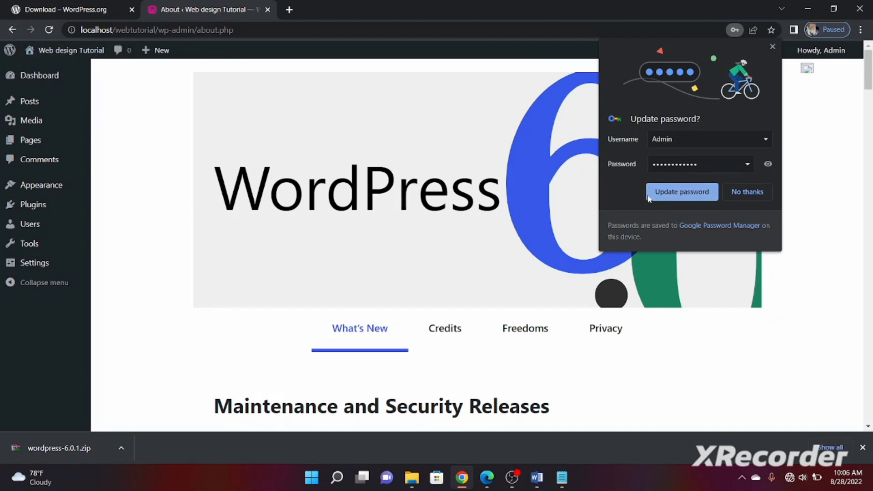
pyautogui.click(775, 46)
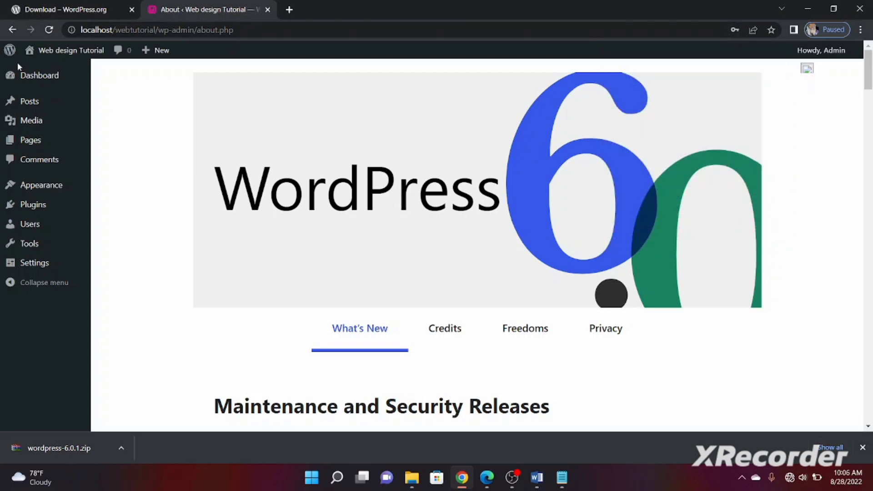
pyautogui.moveTo(31, 77)
pyautogui.moveTo(870, 86)
pyautogui.mouseDown()
pyautogui.moveTo(872, 201)
pyautogui.moveTo(868, 86)
pyautogui.mouseUp()
pyautogui.click(34, 76)
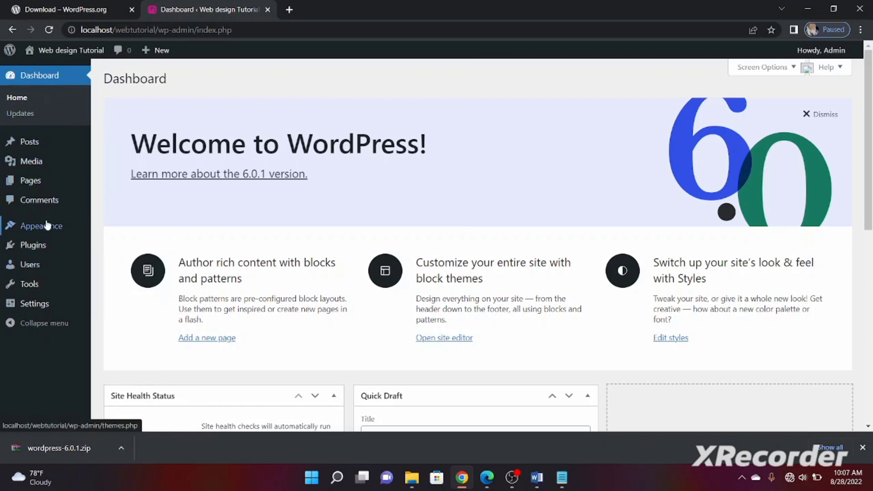
pyautogui.moveTo(64, 242)
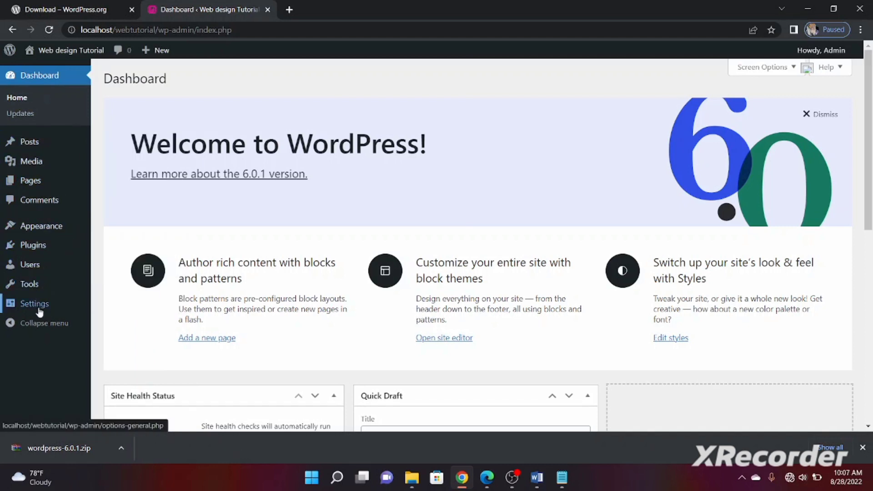
pyautogui.moveTo(33, 264)
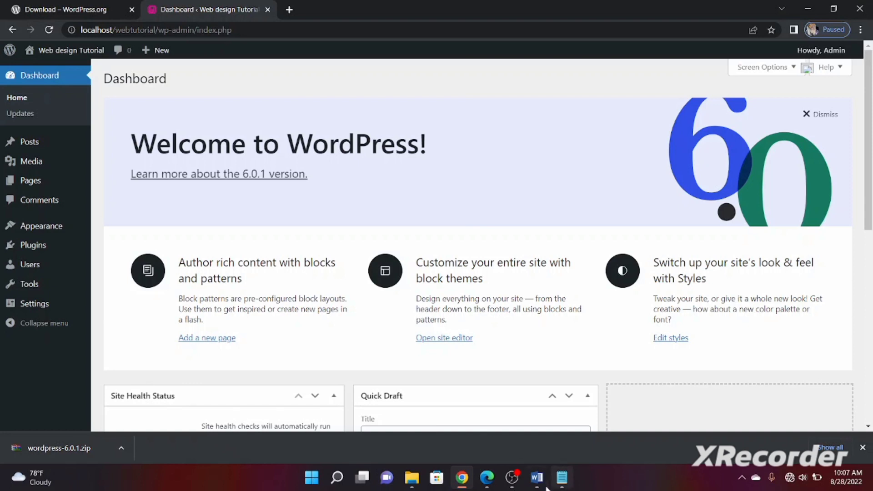
pyautogui.moveTo(521, 481)
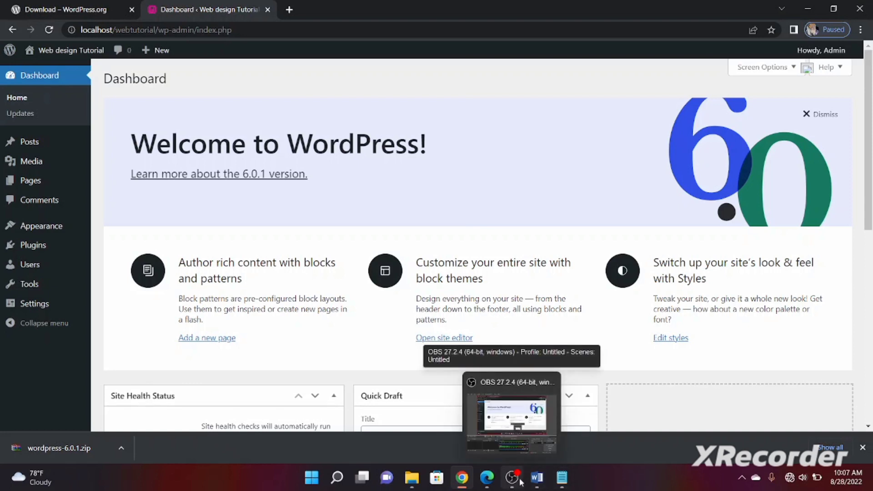